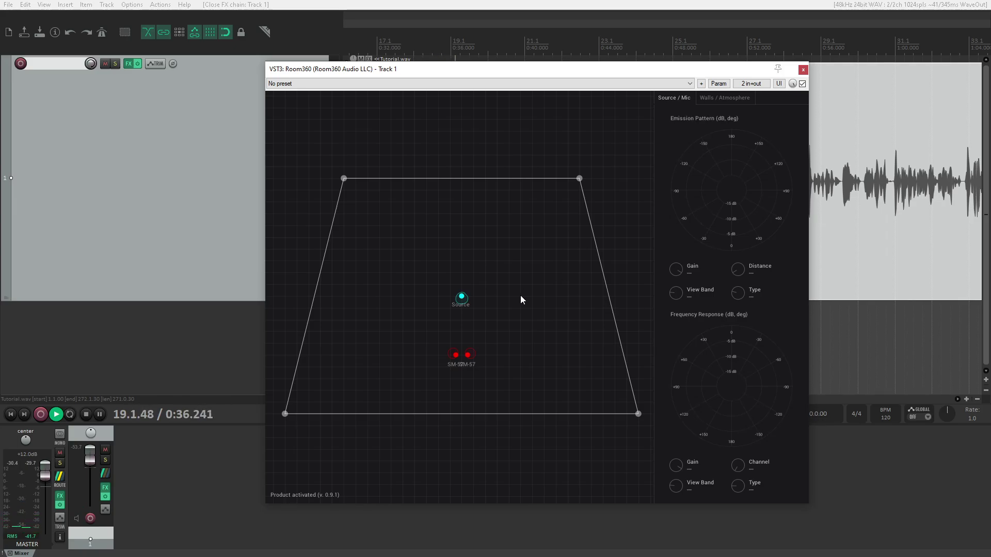
Widen the Room360 plugin window and reposition it to enlarge the room canvas.
left_click_drag(520, 295, 526, 287)
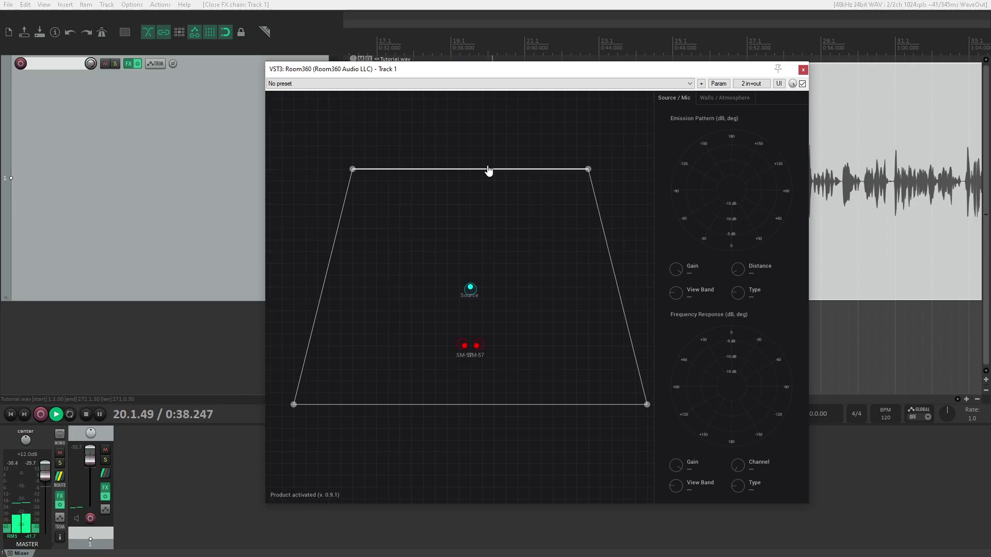
left_click_drag(260, 225, 28, 226)
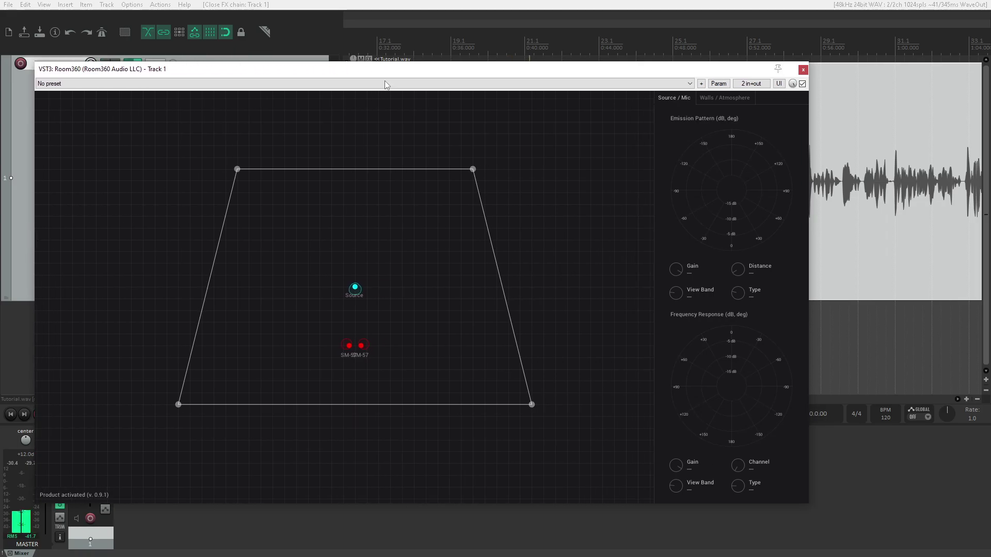
left_click_drag(392, 72, 444, 69)
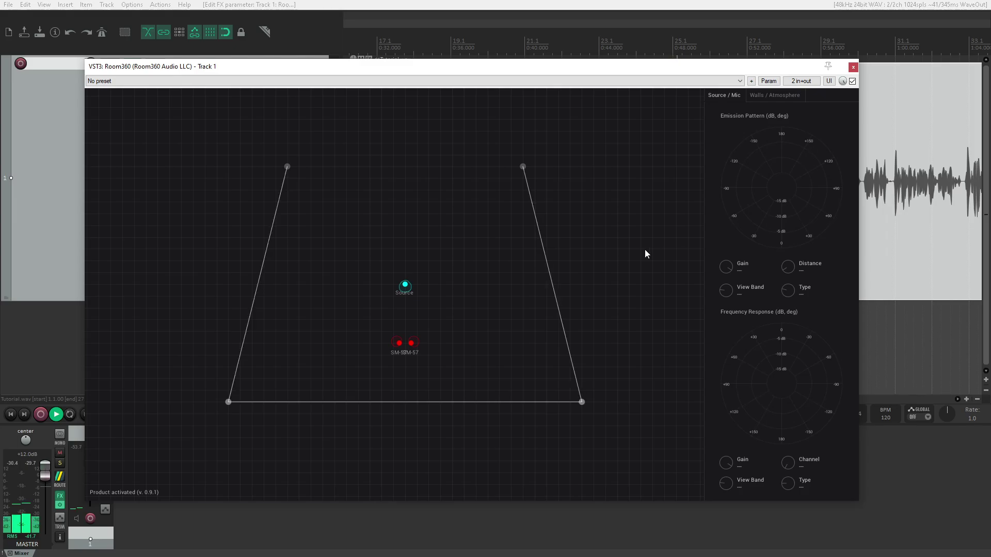
Marquee-select the trapezoid room's left and right walls and delete them.
left_click_drag(658, 114, 129, 450)
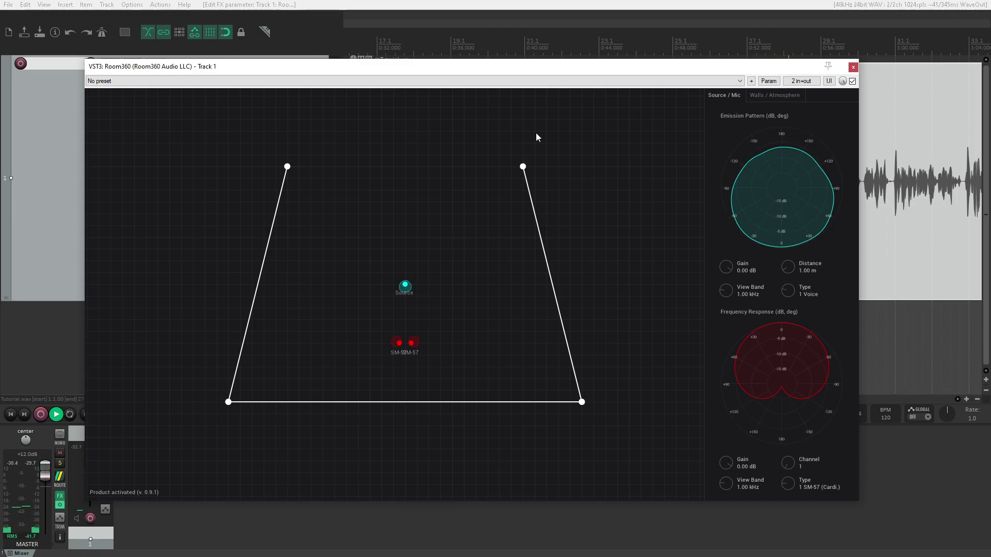
left_click(426, 195)
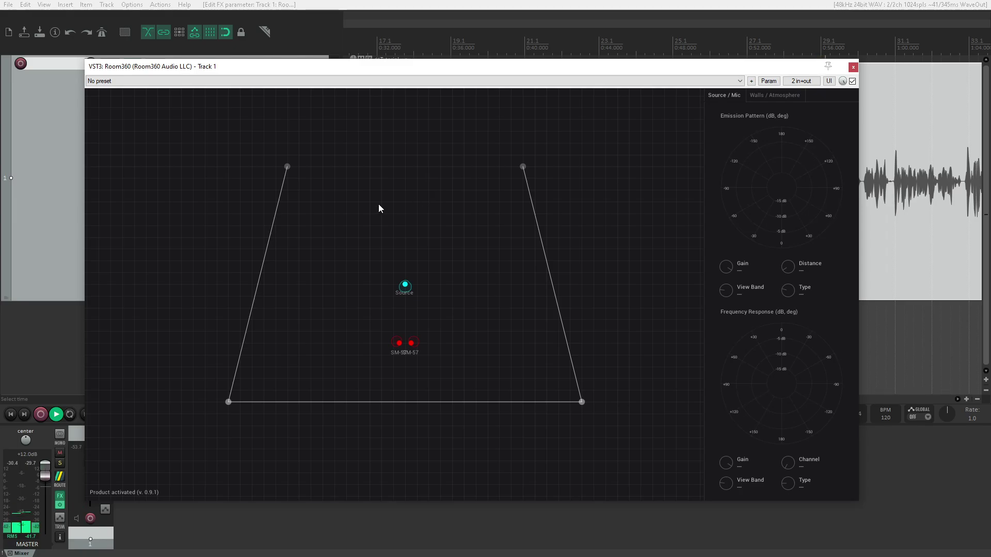
left_click_drag(178, 148, 324, 406)
left_click_drag(480, 124, 629, 443)
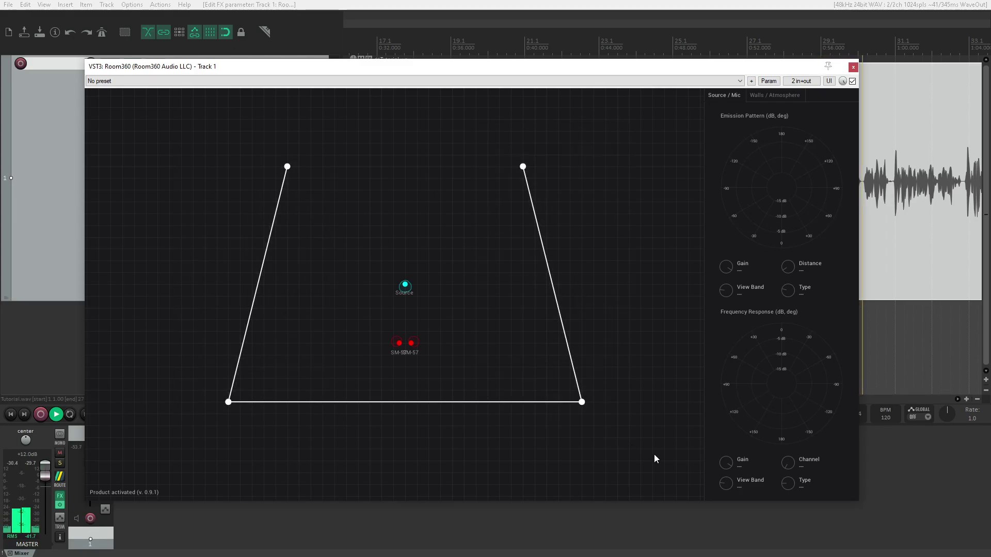
key("Delete")
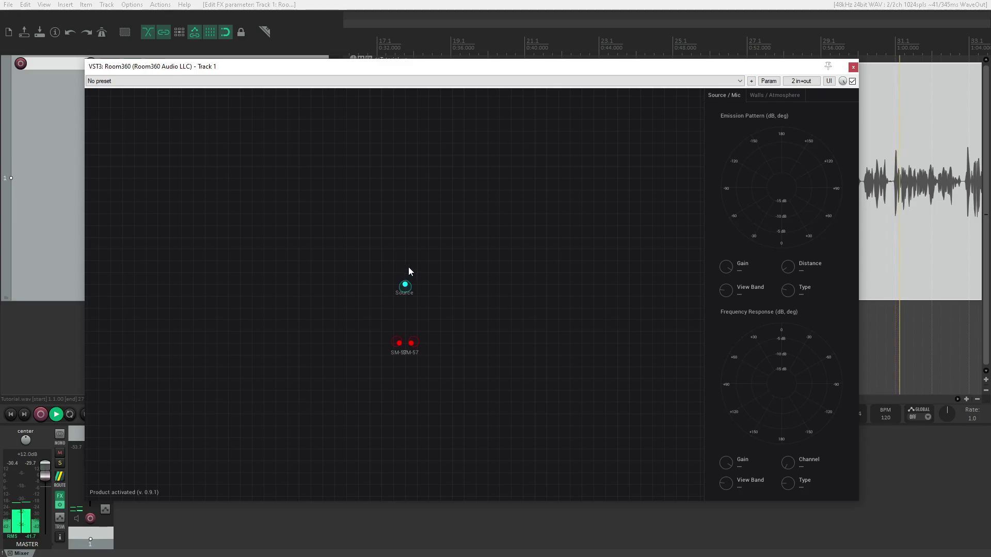
Pan and zoom the canvas so the Source and two SM-57 mics fill the view.
left_click_drag(409, 265, 435, 252)
scroll(435, 251, "up", 2)
scroll(435, 252, "down", 2)
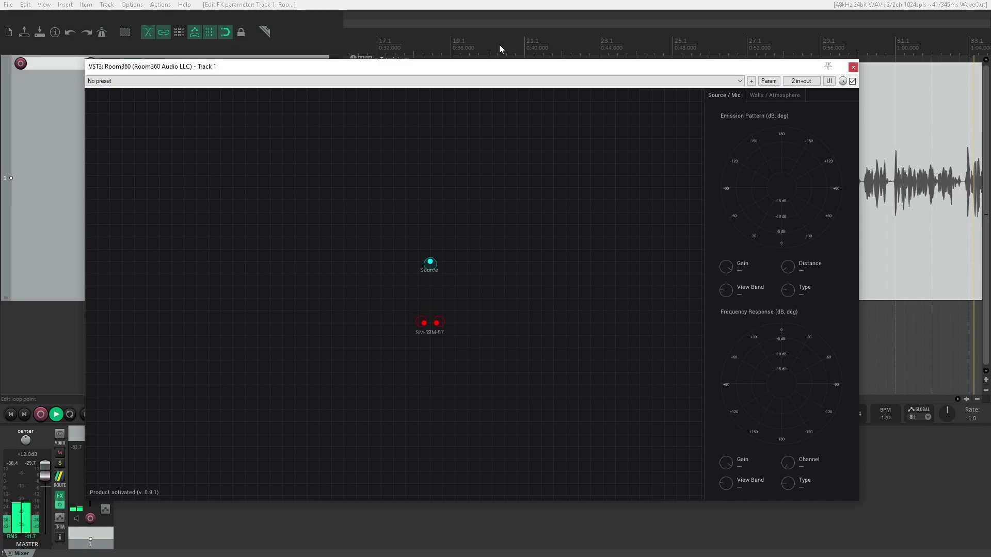
left_click_drag(471, 192, 474, 212)
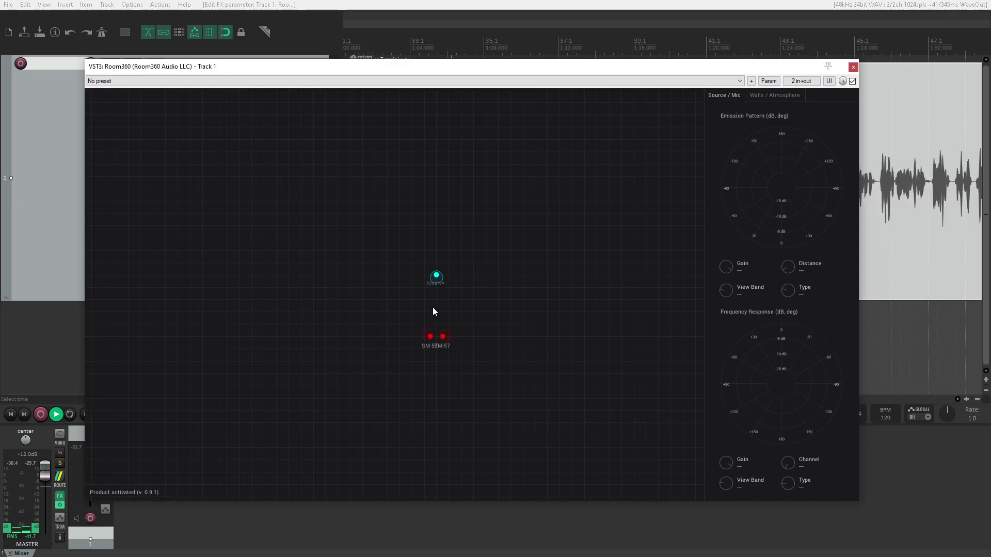
scroll(434, 310, "up", 5)
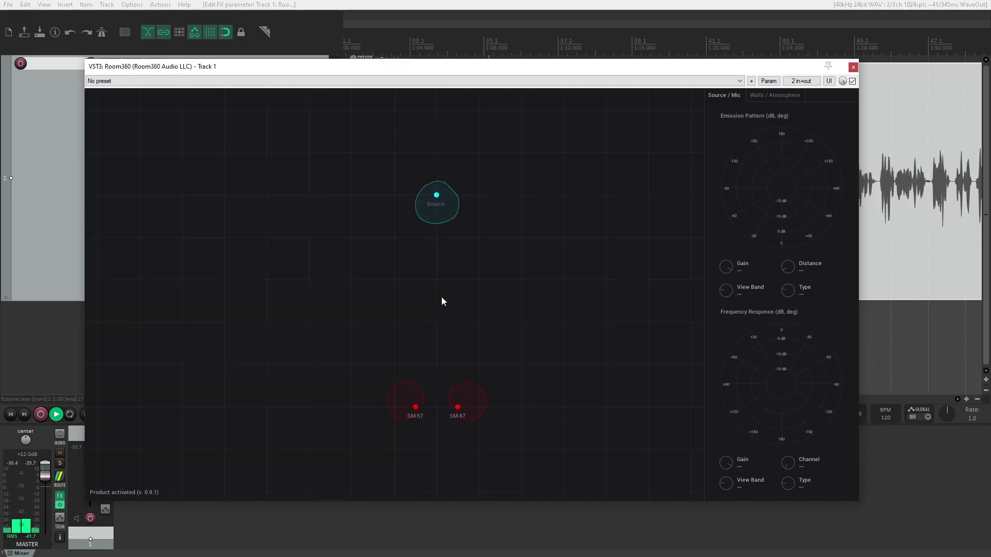
scroll(438, 300, "up", 4)
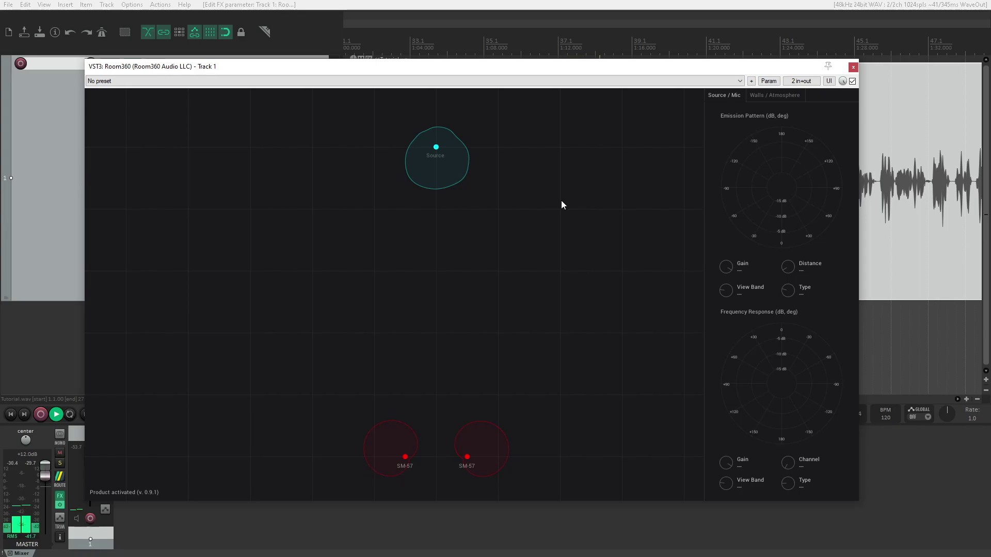
Select the Source and rotate its emission direction toward the lower right.
left_click(439, 151)
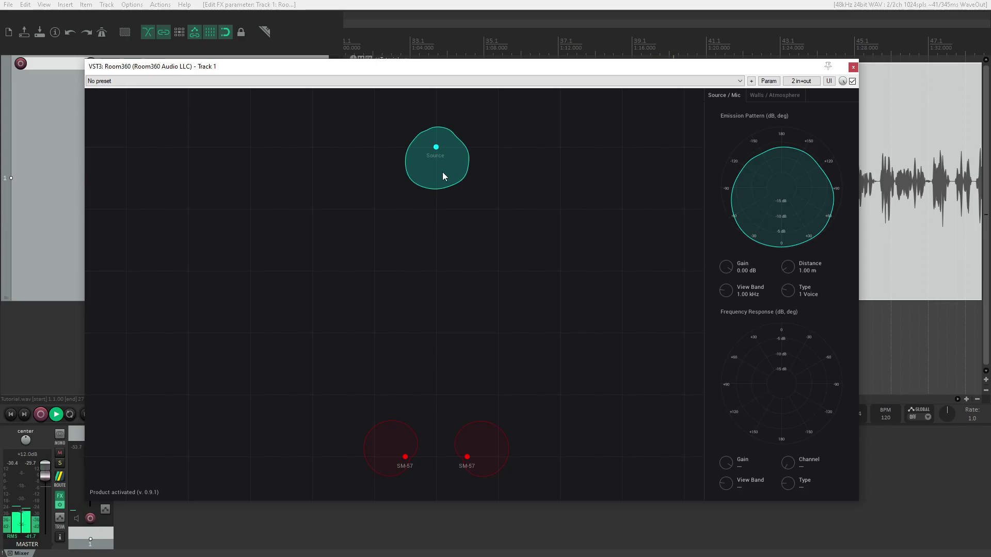
left_click_drag(441, 172, 438, 119)
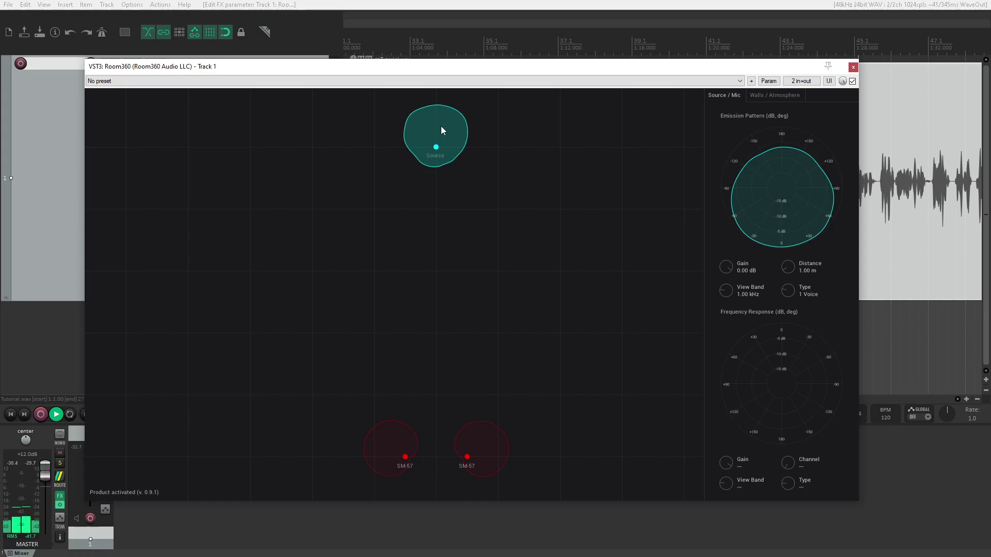
left_click_drag(441, 125, 466, 348)
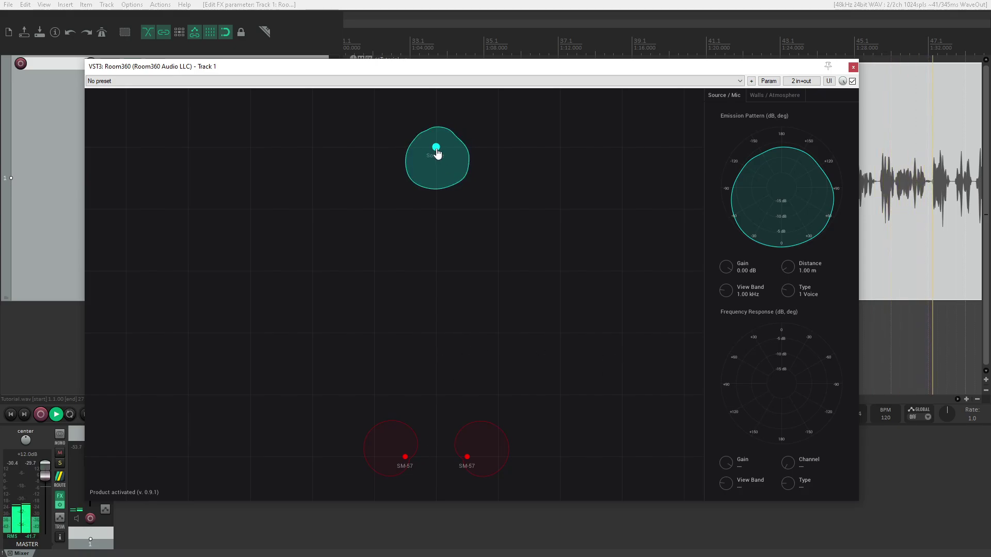
Reposition the Source on the canvas and pan the view upward.
left_click_drag(436, 148, 437, 211)
left_click(652, 299)
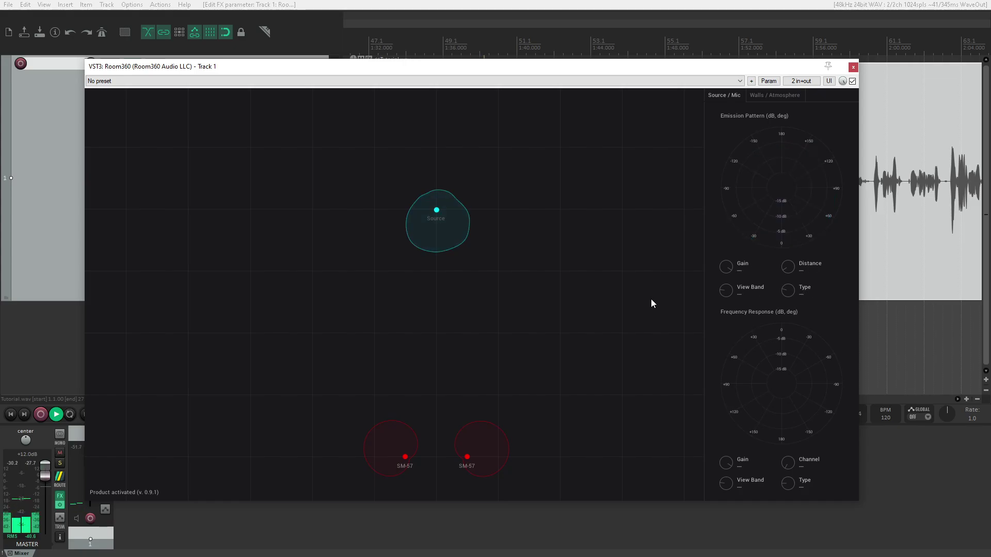
left_click_drag(437, 210, 439, 244)
left_click_drag(532, 340, 531, 284)
Drag the SM-57 mics far left and right, with the Source centred above them.
left_click_drag(405, 405, 301, 407)
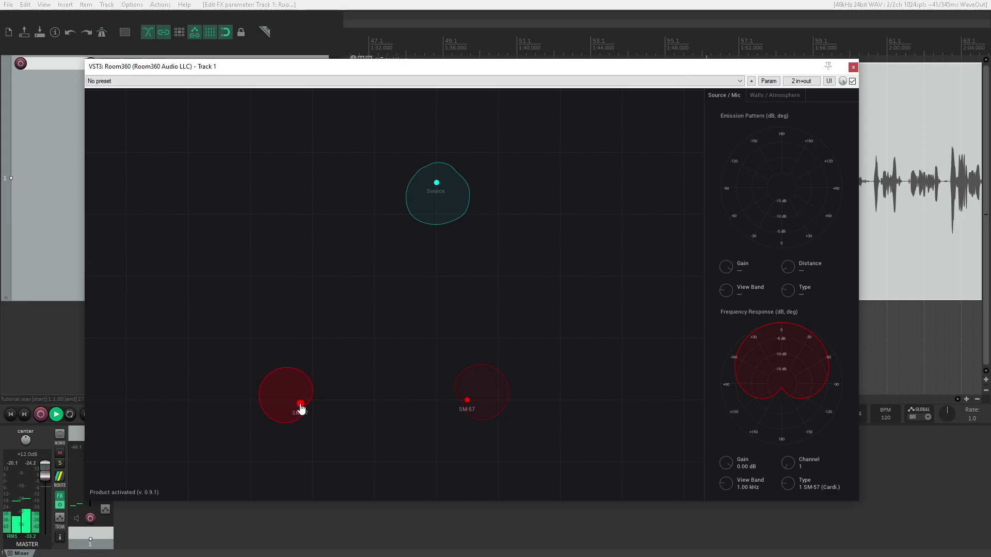
left_click_drag(468, 403, 618, 408)
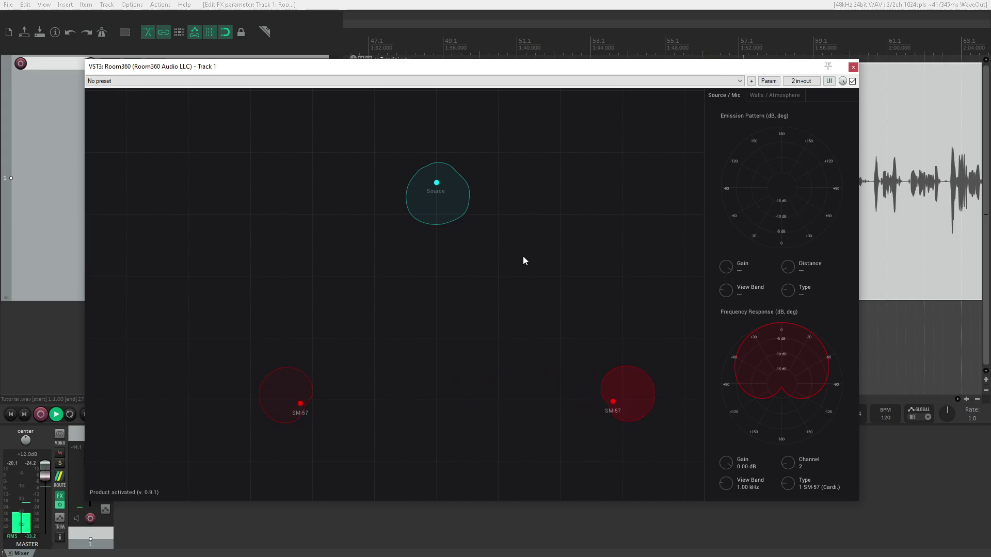
left_click_drag(437, 186, 435, 279)
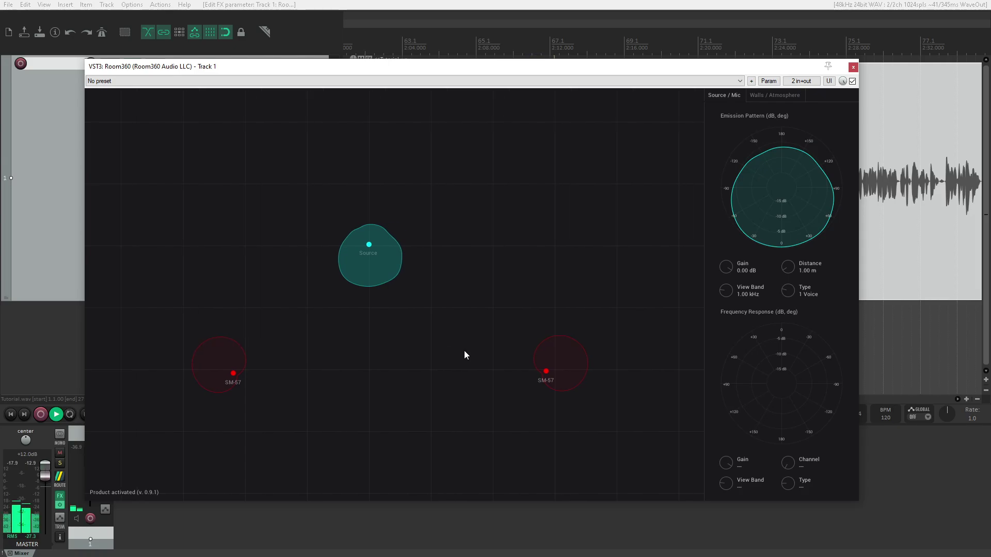
Move the right SM-57 mic inward toward the centre.
left_click_drag(546, 373, 491, 373)
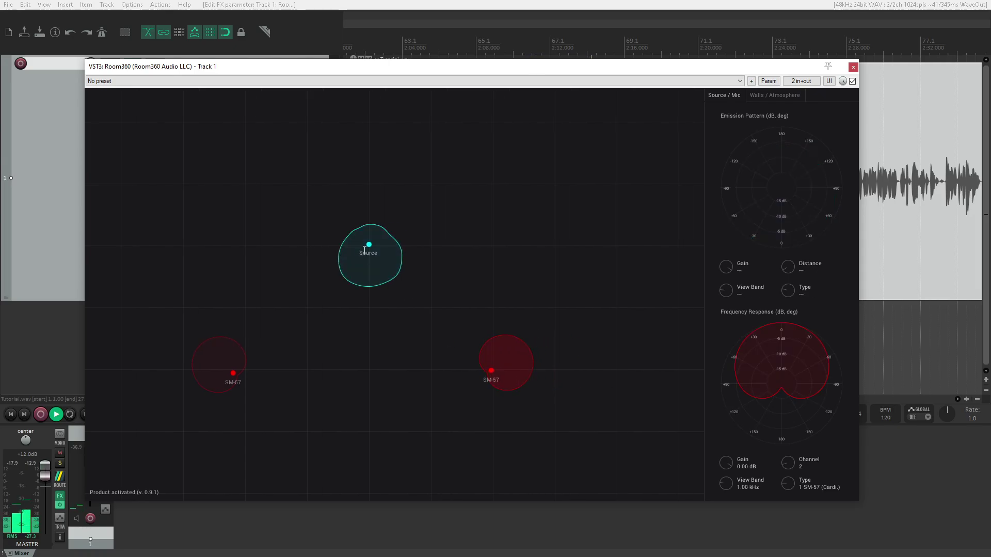
left_click_drag(329, 312, 560, 430)
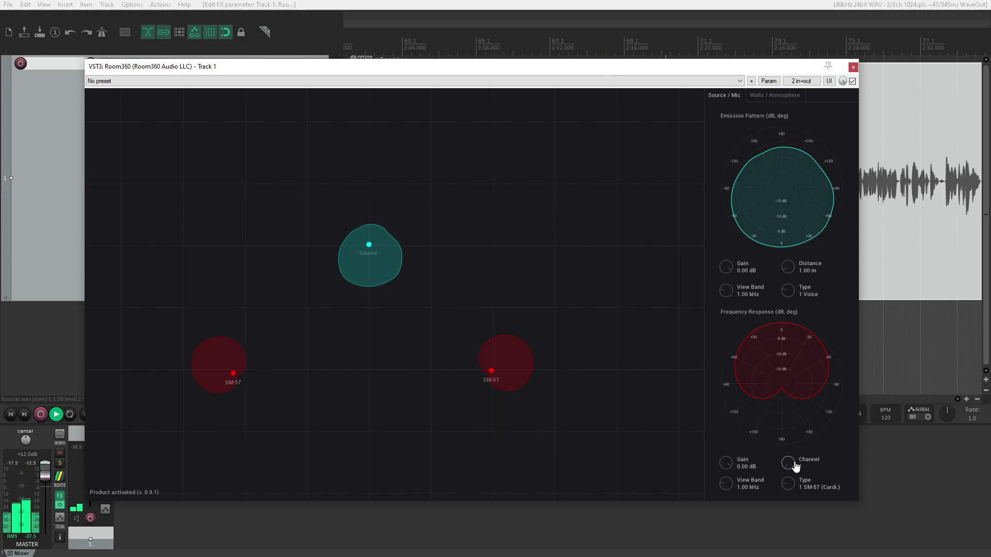
left_click(511, 255)
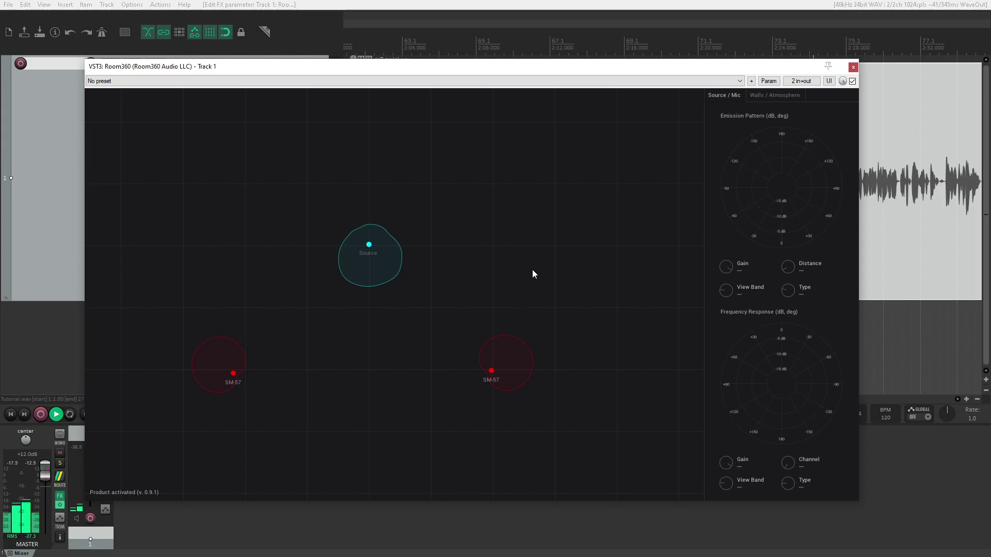
Select the SM-57 mics and lower the View Band from 1.00 to 0.00 kHz.
left_click(233, 373)
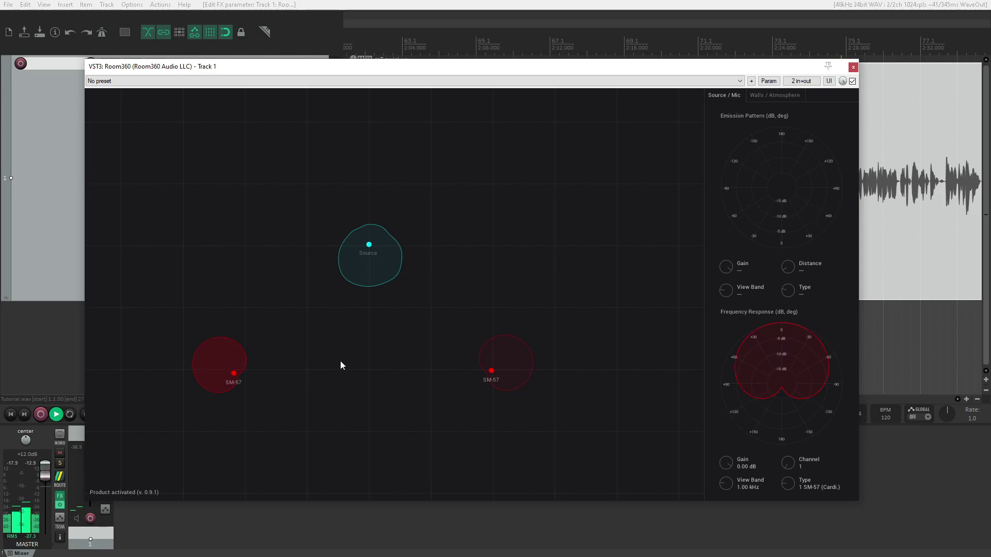
left_click(490, 372)
mouse_move(728, 484)
left_mouse_down()
mouse_move(729, 420)
mouse_move(722, 470)
left_mouse_up()
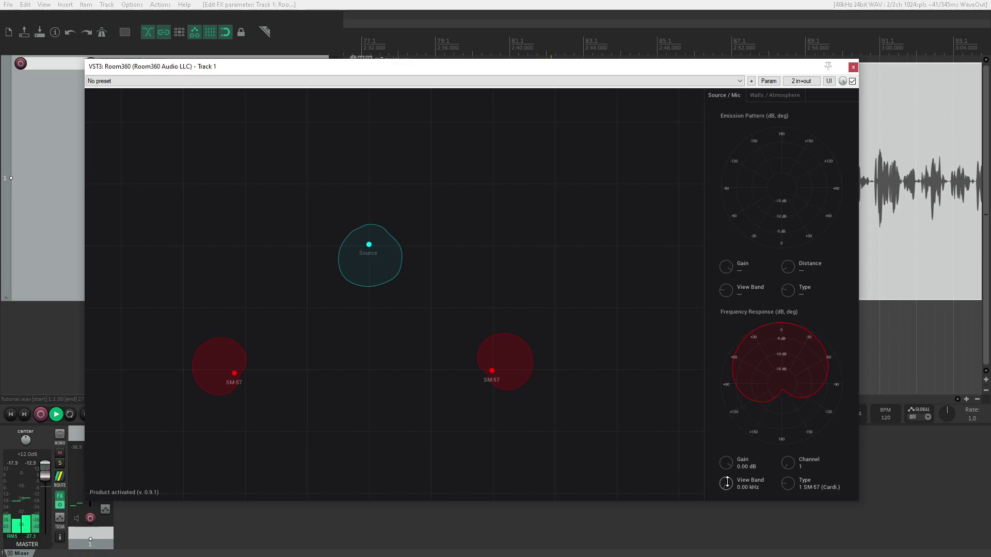
Raise the View Band to 5.00 kHz and aim the right SM-57's pickup upward.
left_click_drag(728, 482, 729, 450)
scroll(461, 403, "up", 5)
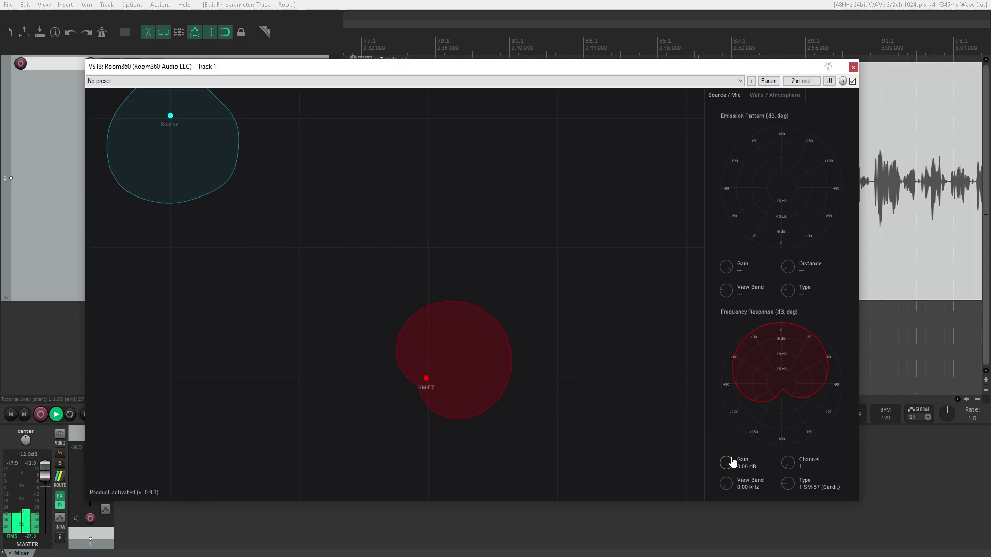
left_click_drag(466, 342, 437, 297)
Select the channel 2 SM-57 and turn its View Band up to 20.0 kHz.
scroll(465, 319, "left", 2)
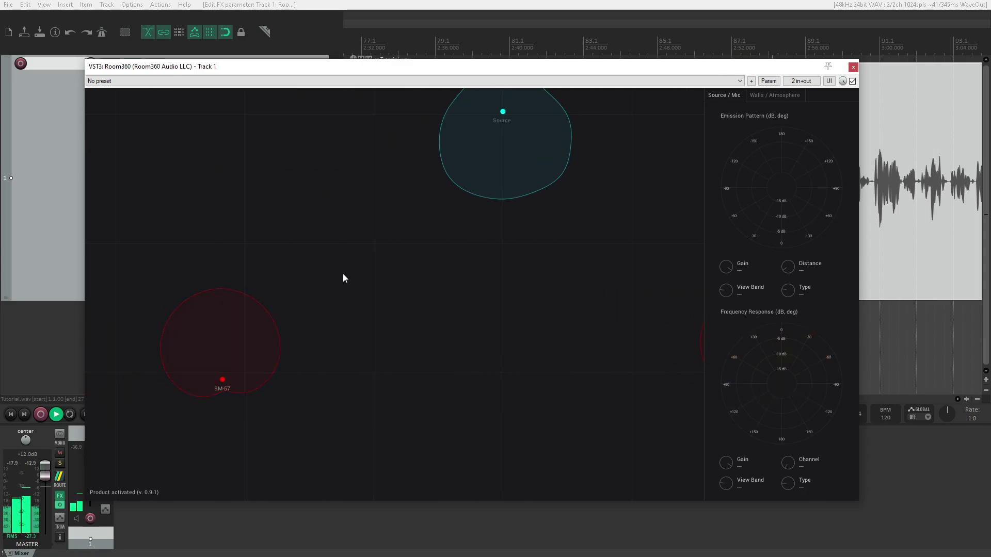
scroll(345, 278, "right", 2)
left_click(411, 381)
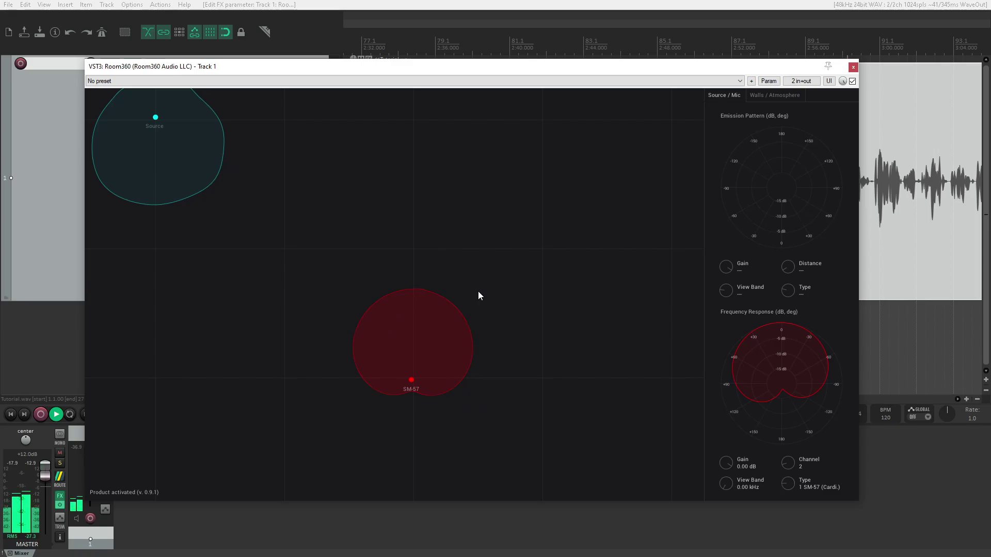
left_click_drag(725, 486, 631, 341)
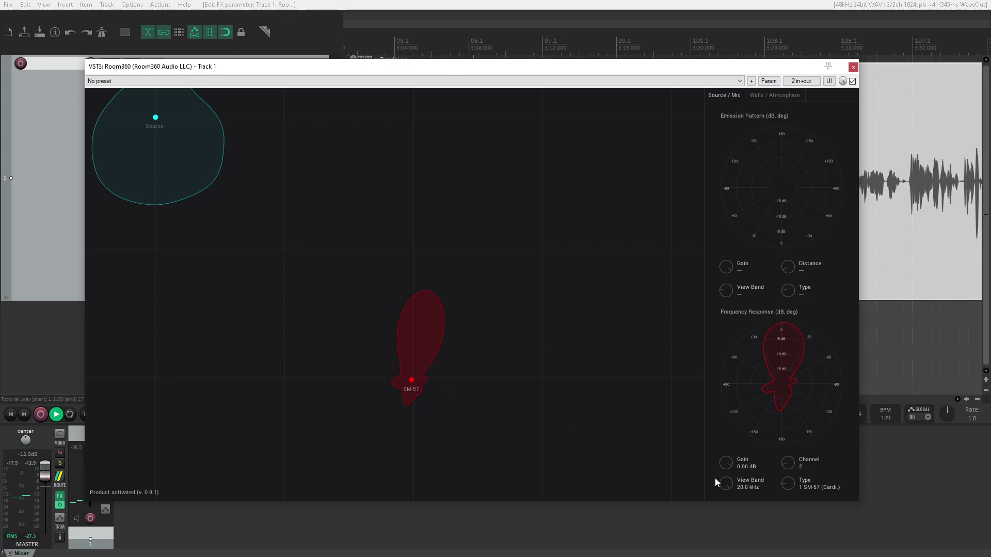
Select both SM-57 mics, raise their View Band, and switch them to Omni pickup.
left_click_drag(482, 350, 542, 354)
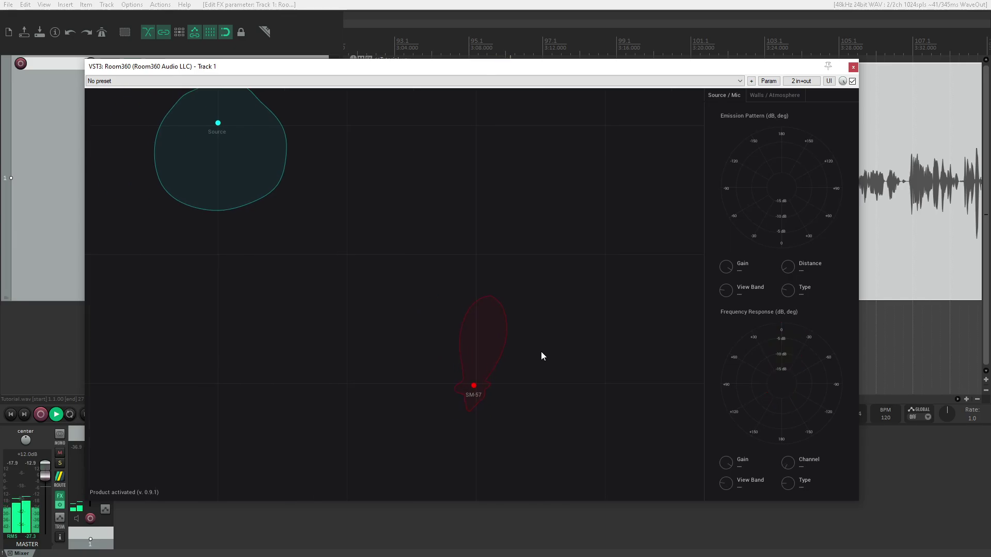
scroll(435, 362, "down", 2)
left_click_drag(197, 316, 611, 447)
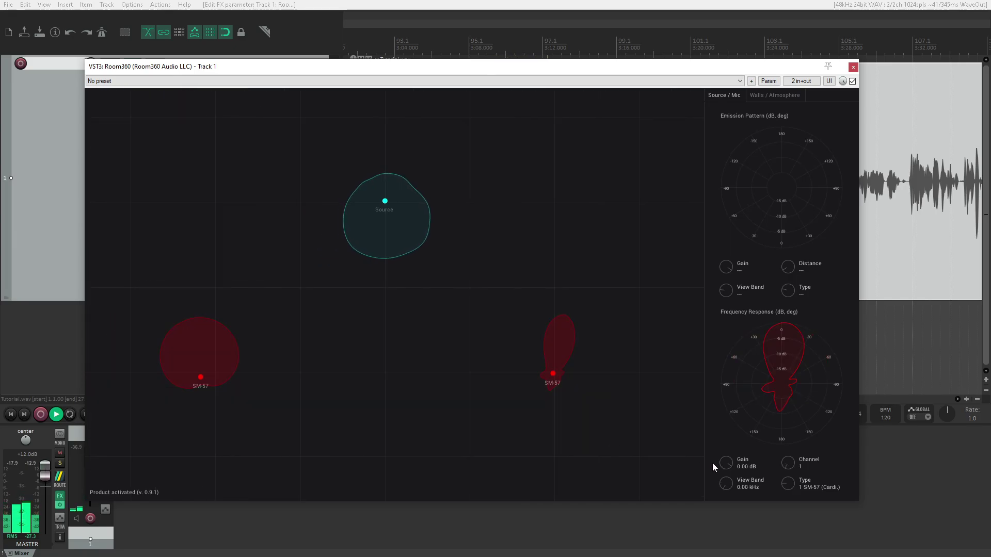
left_click_drag(731, 484, 720, 456)
left_click_drag(782, 480, 786, 491)
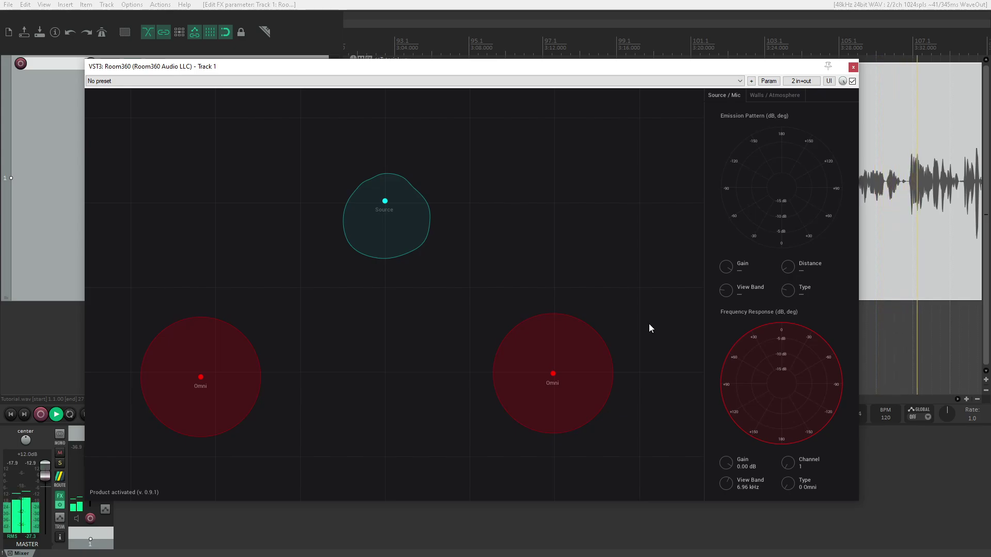
Reset the Source's emission pattern to omnidirectional.
left_click(385, 203)
double_click(782, 246)
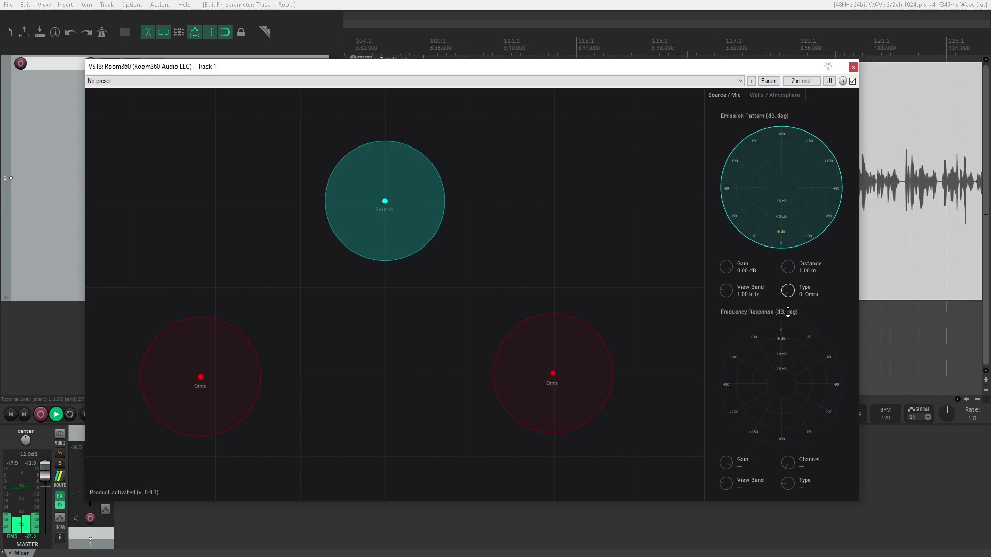
left_click(548, 214)
Select both mics and turn their Type knob through to 4 Ear (Left).
left_click_drag(108, 306, 689, 461)
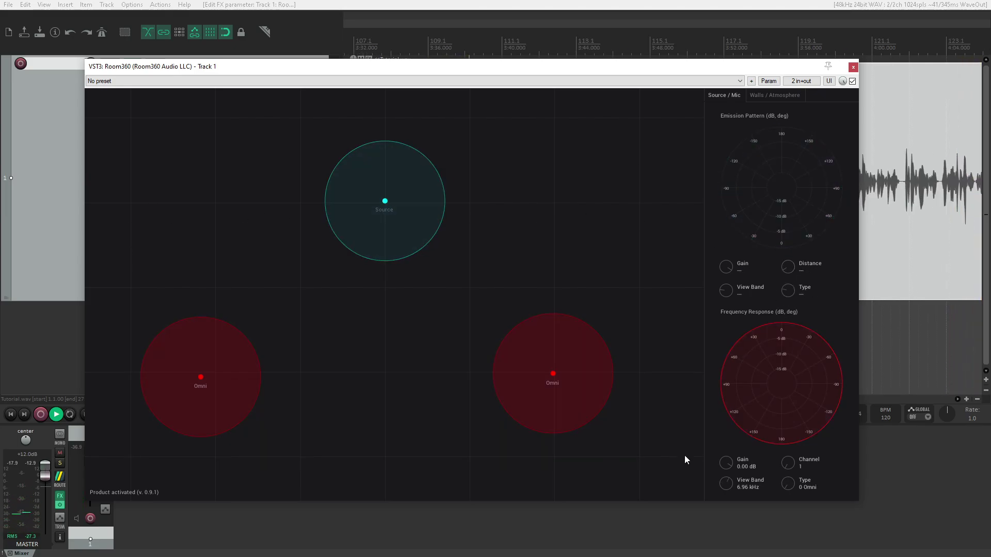
left_click_drag(794, 494, 792, 474)
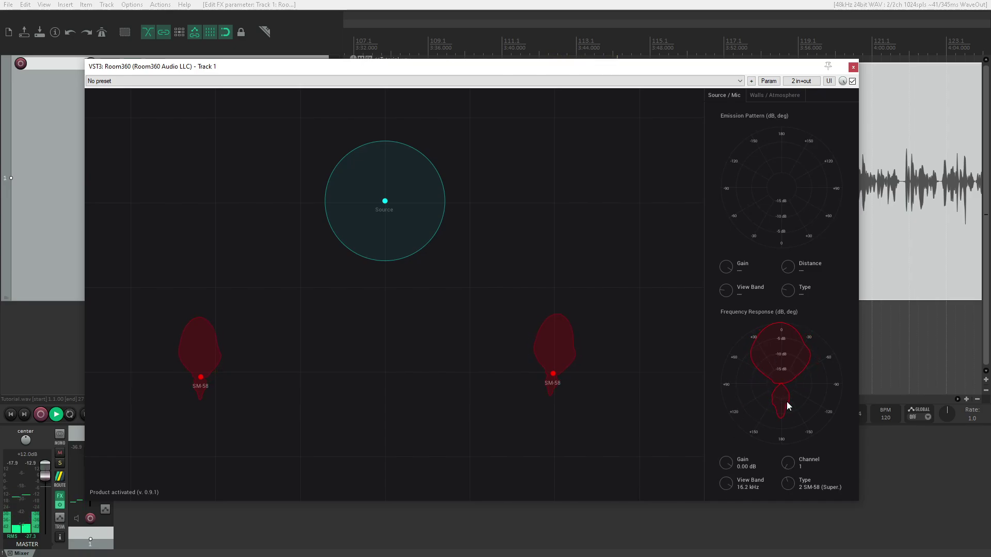
left_click_drag(788, 483, 791, 474)
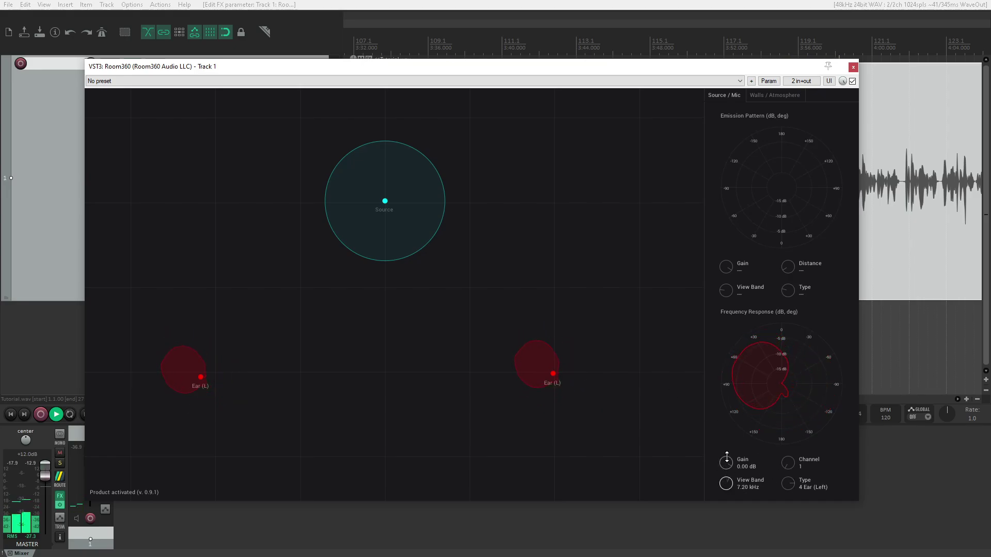
scroll(788, 484, "up", 1)
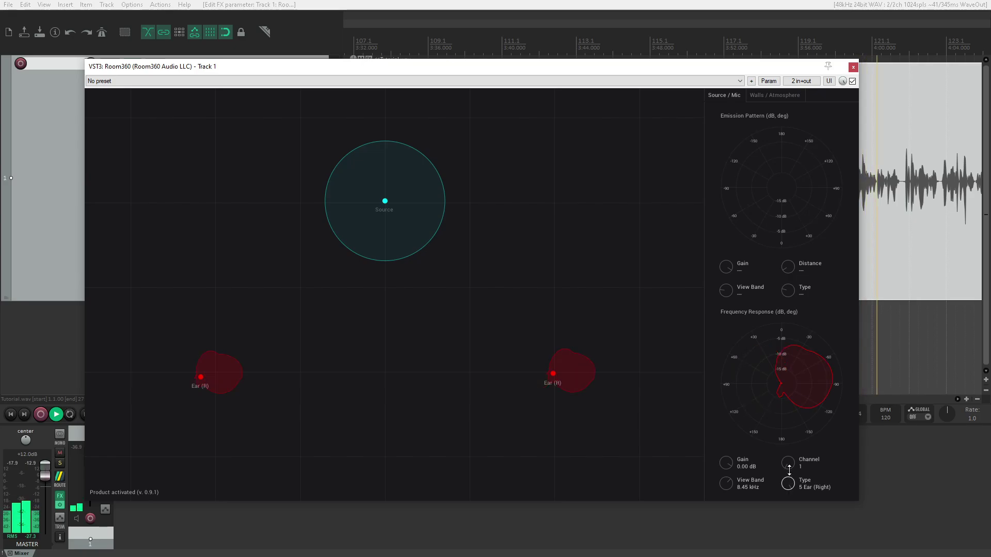
scroll(788, 484, "down", 1)
left_click(605, 357)
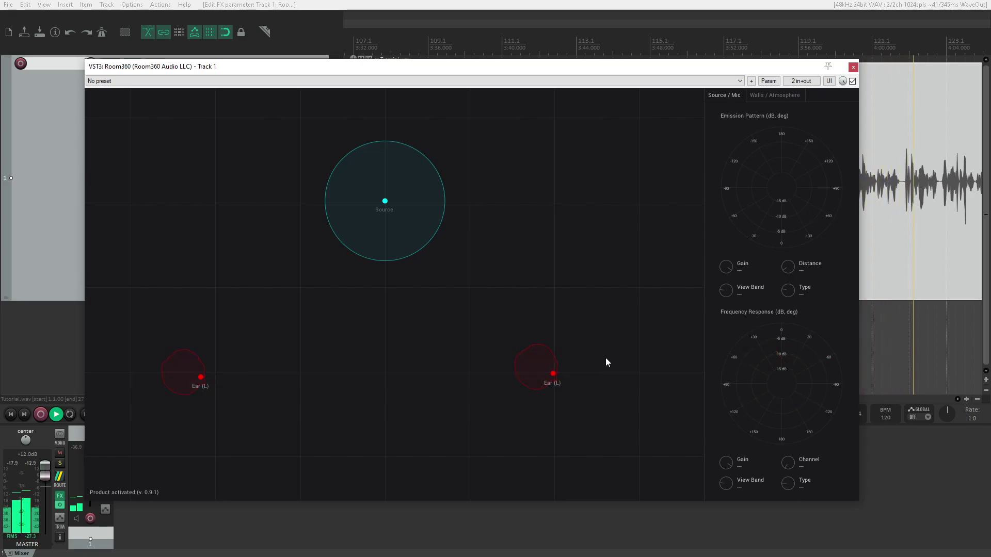
Drag the two ear mics together side by side below the Source.
left_click(201, 378)
left_click_drag(202, 382, 262, 374)
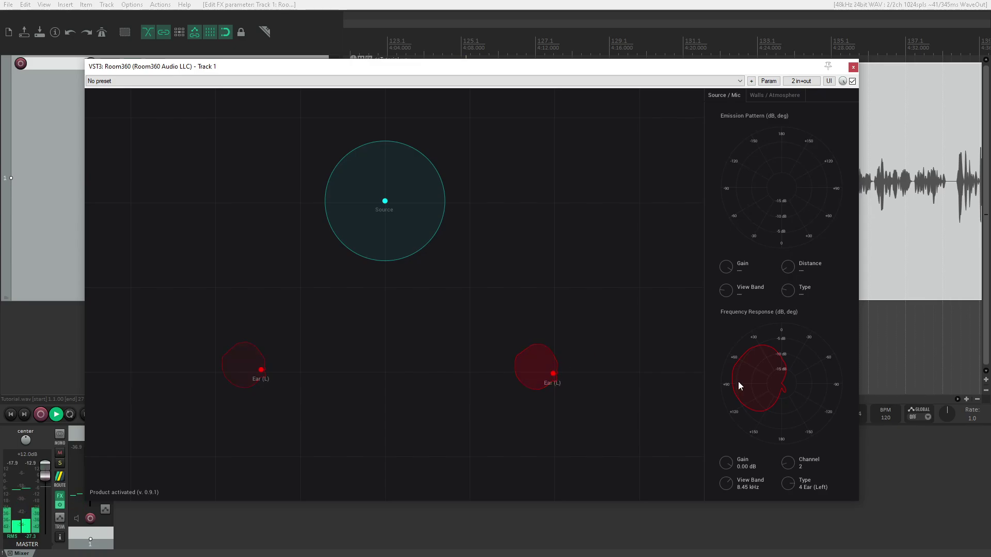
left_click(246, 364)
left_click_drag(268, 372, 380, 375)
left_click_drag(543, 377, 388, 375)
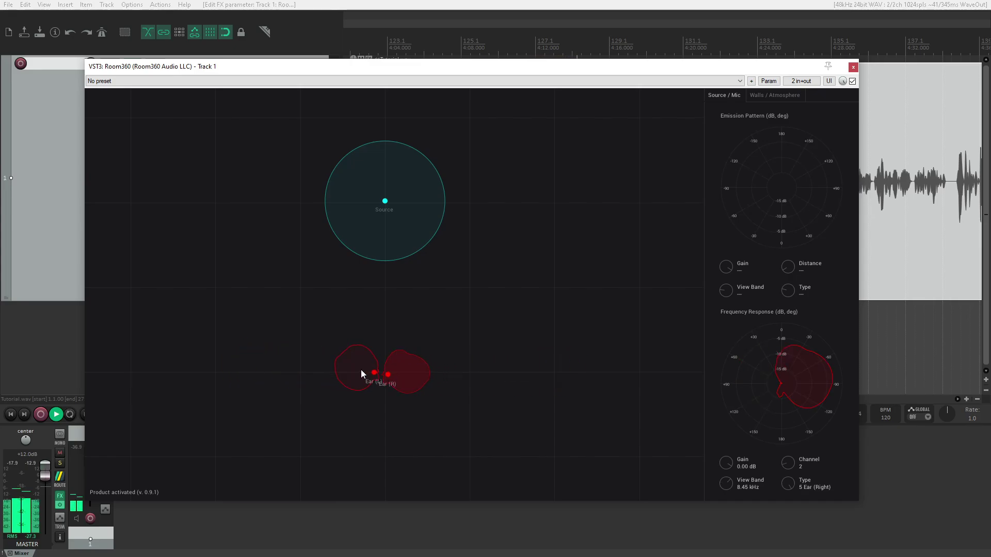
left_click(358, 370)
left_click(408, 322)
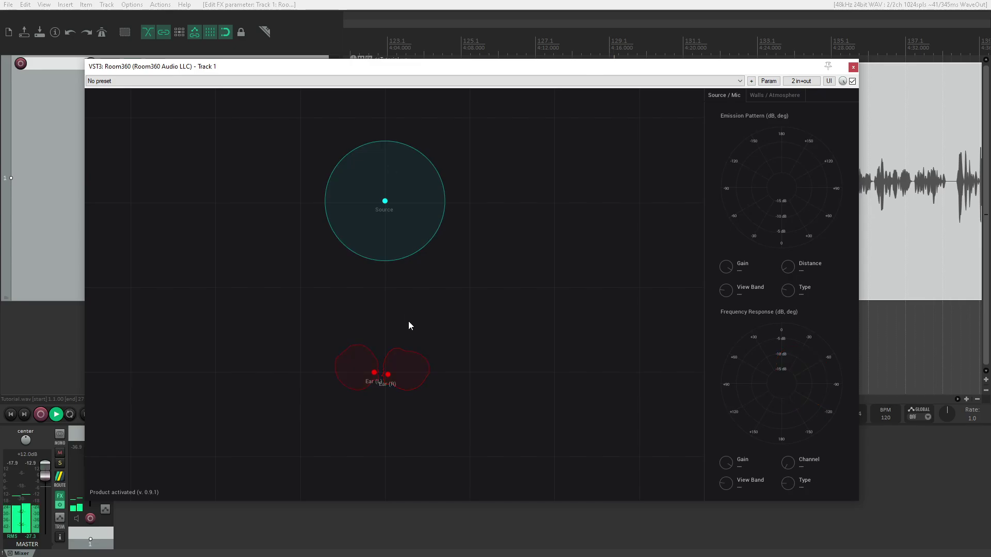
scroll(427, 356, "up", 2)
left_click_drag(397, 386, 412, 380)
Set the right mic's Type to 5 Ear (Right) and adjust the View Band.
left_click(411, 378)
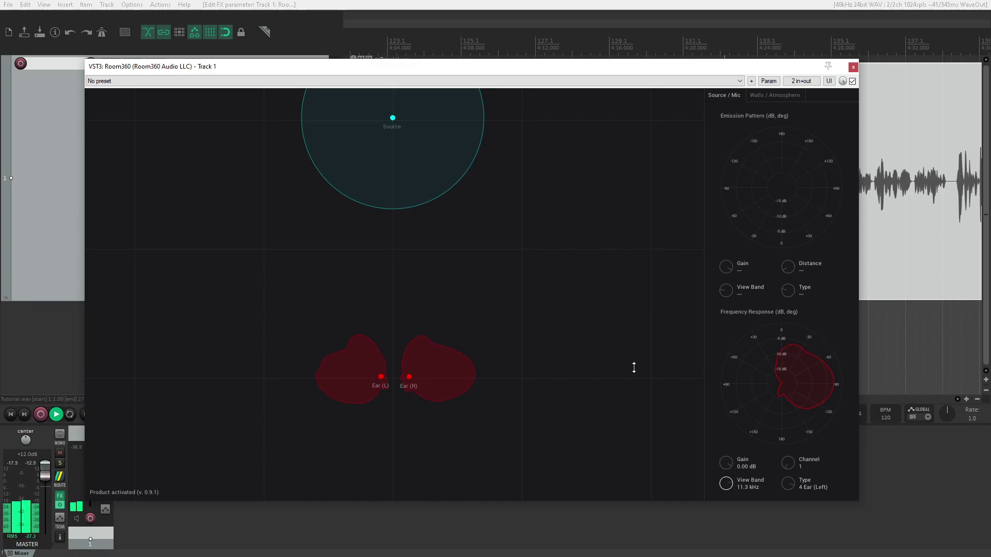
left_click_drag(648, 436, 649, 454)
mouse_move(659, 421)
left_mouse_down()
mouse_move(660, 462)
mouse_move(668, 370)
mouse_move(671, 419)
left_mouse_up()
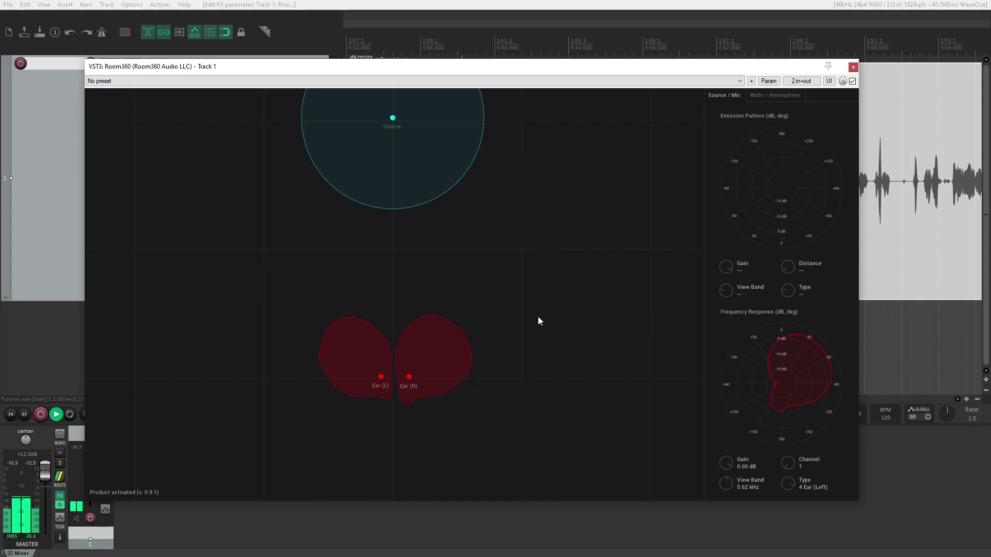
left_click_drag(498, 331, 496, 350)
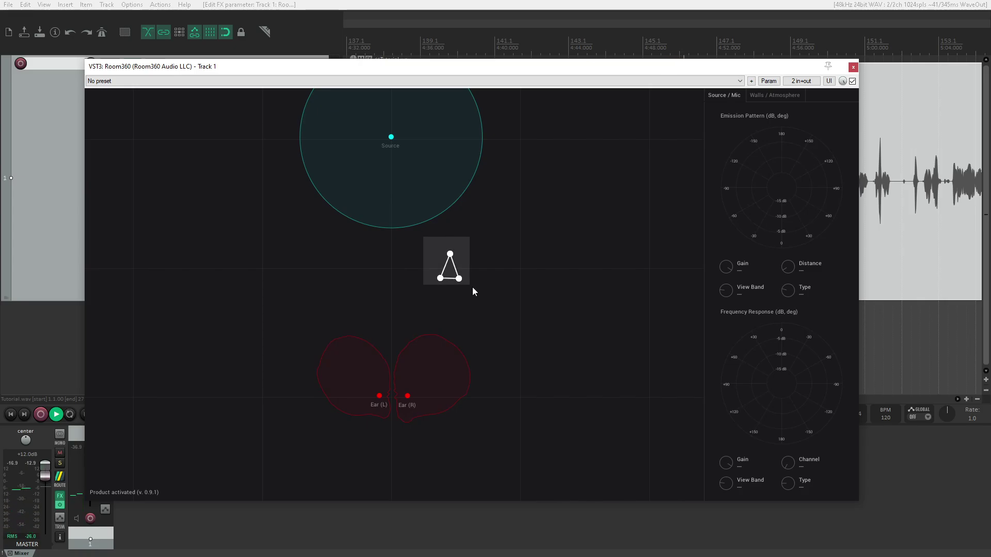
Drag the triangle pair handle onto the ears to link them as one head.
left_click_drag(458, 275, 379, 399)
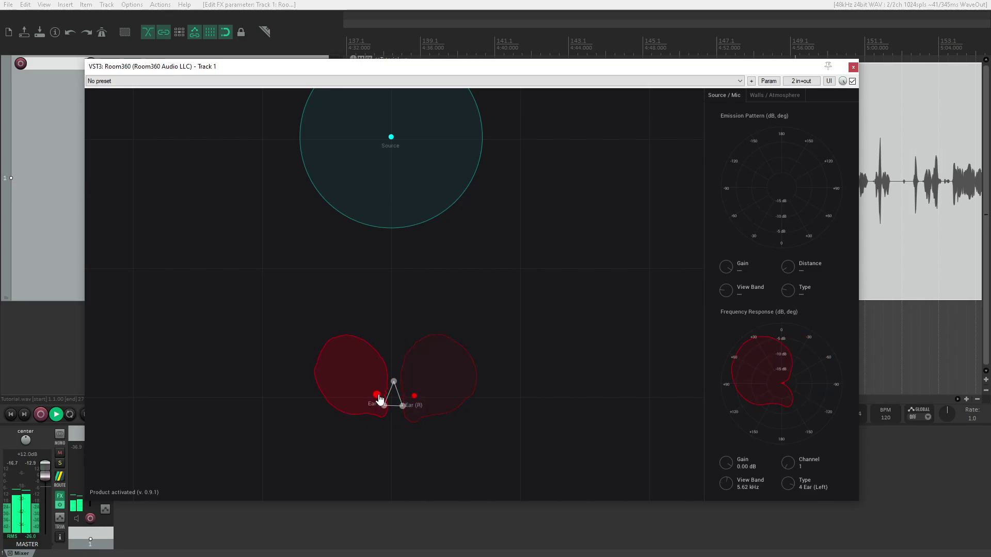
left_click(469, 277)
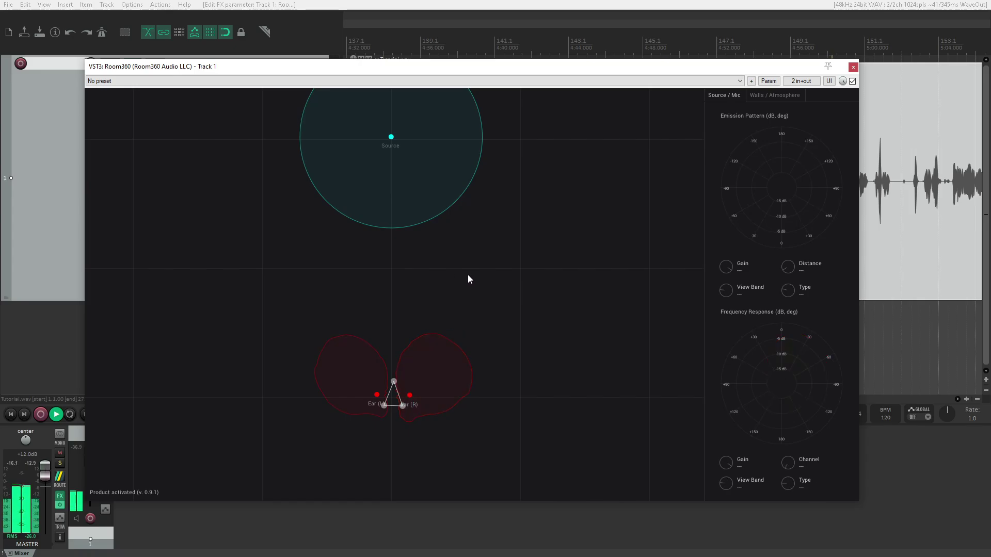
left_click_drag(486, 309, 470, 333)
scroll(387, 317, "down", 5)
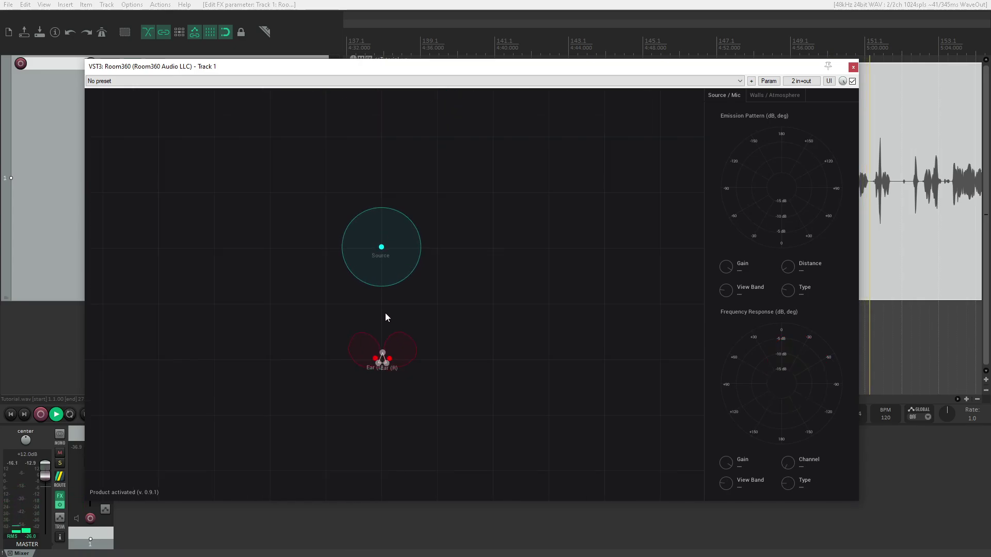
Place the Source just above the ear pair and zoom the canvas out.
left_click_drag(381, 268, 614, 353)
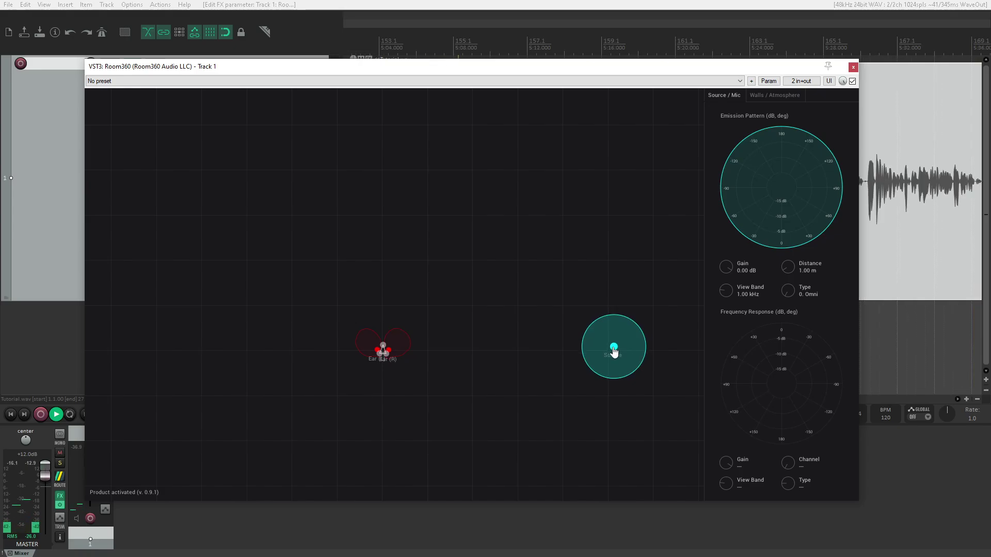
left_click_drag(613, 353, 383, 243)
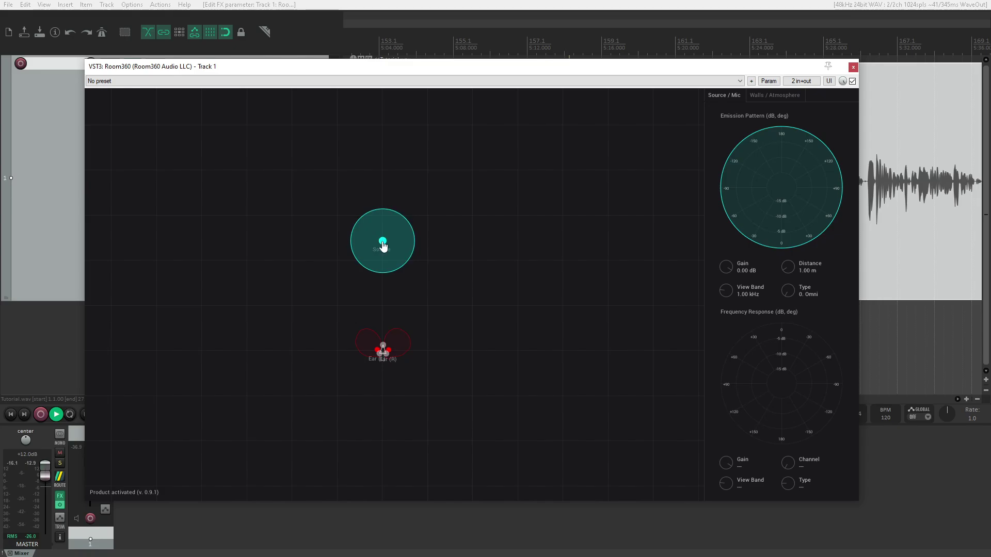
left_click_drag(458, 281, 472, 302)
scroll(465, 310, "up", 2)
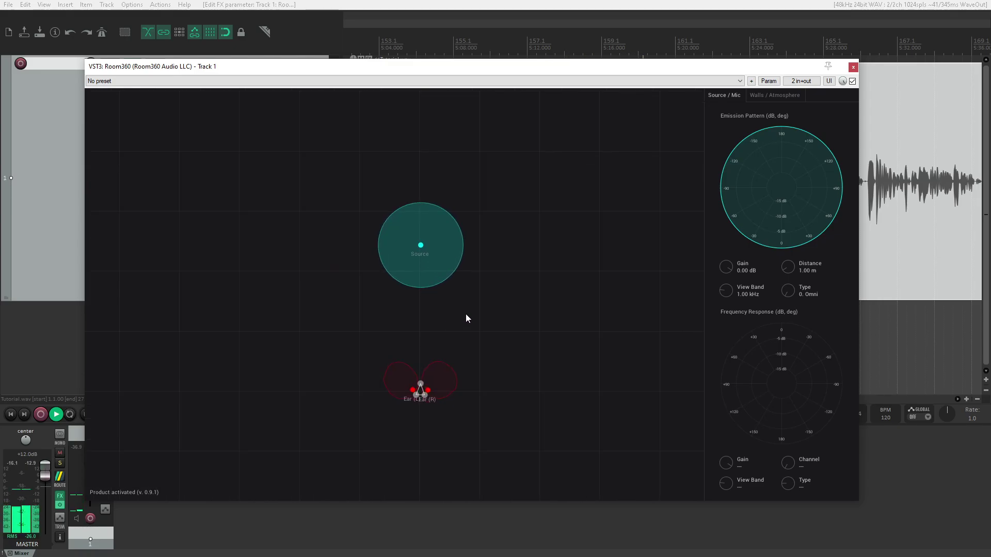
left_click(465, 319)
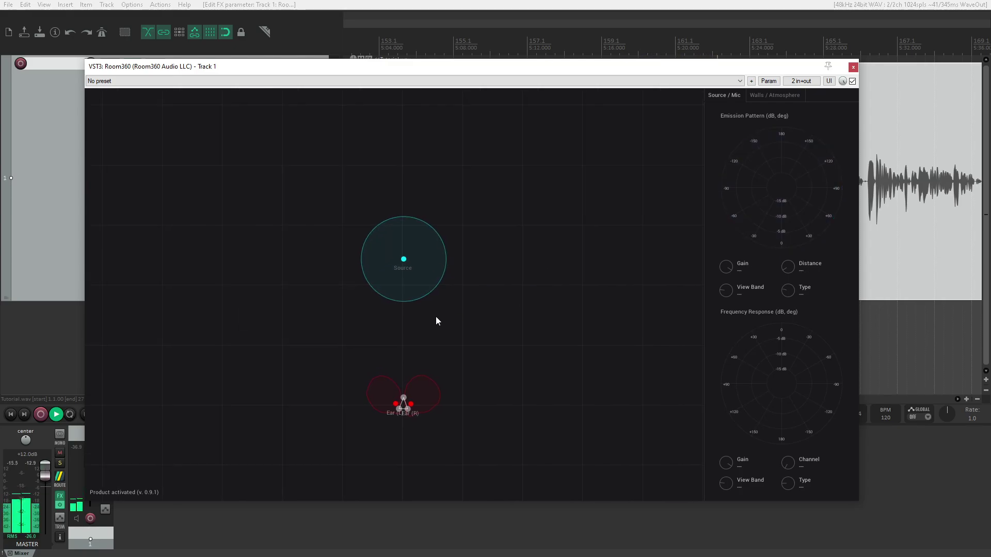
scroll(388, 330, "down", 2)
scroll(388, 335, "down", 3)
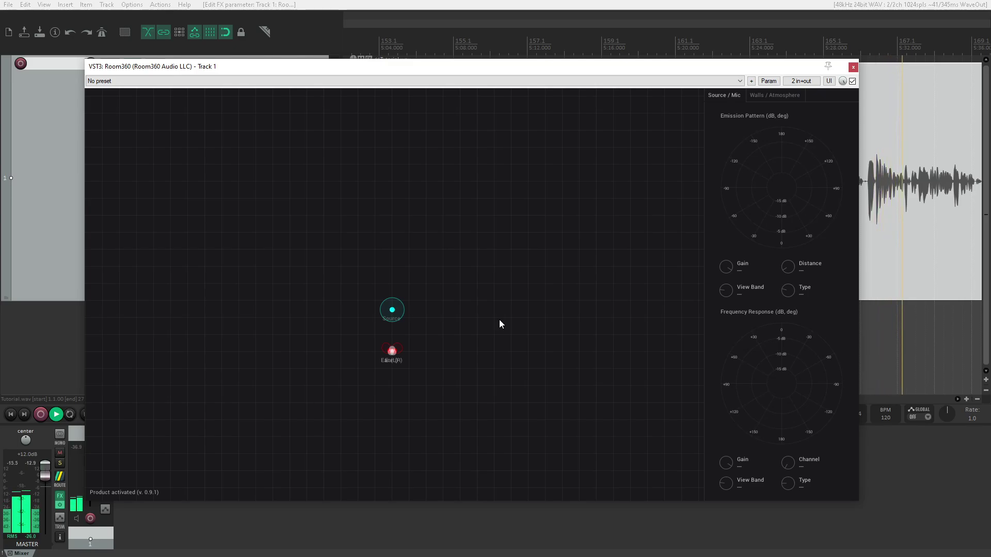
Draw a long vertical wall right of the ears and another on the left.
left_click_drag(482, 174, 481, 451)
left_click_drag(486, 311, 447, 316)
left_click_drag(351, 177, 353, 454)
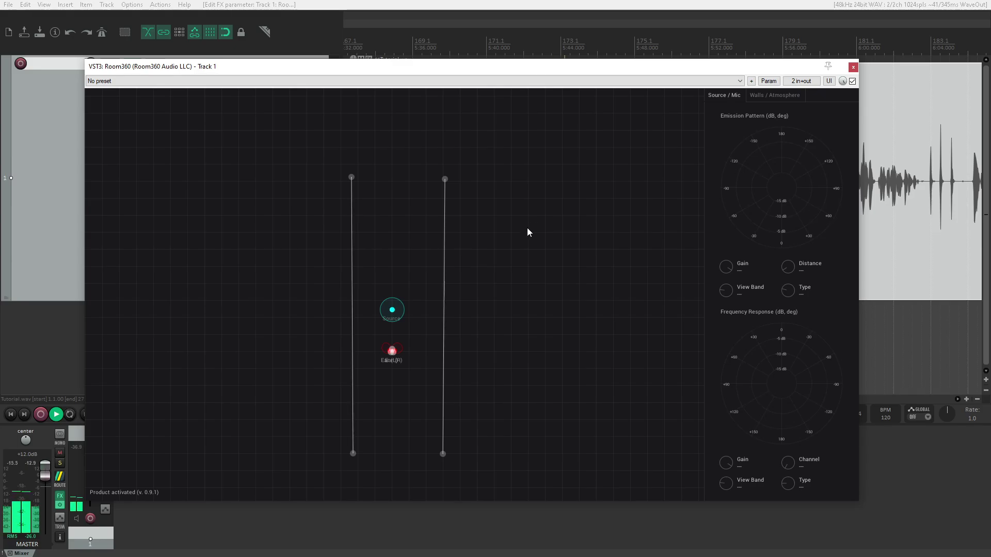
Shift the right wall inward and reposition the Source between the walls.
scroll(497, 263, "up", 2)
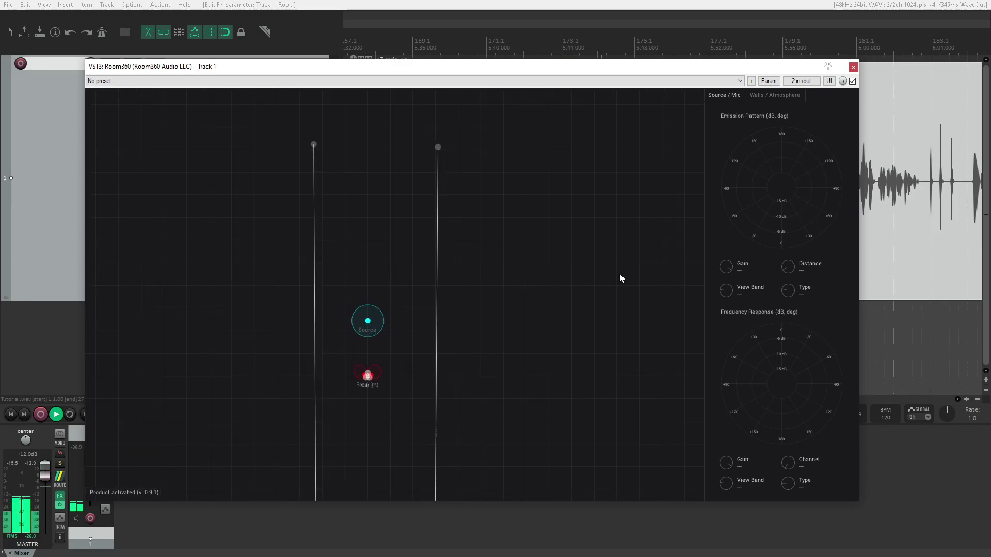
scroll(478, 311, "down", 2)
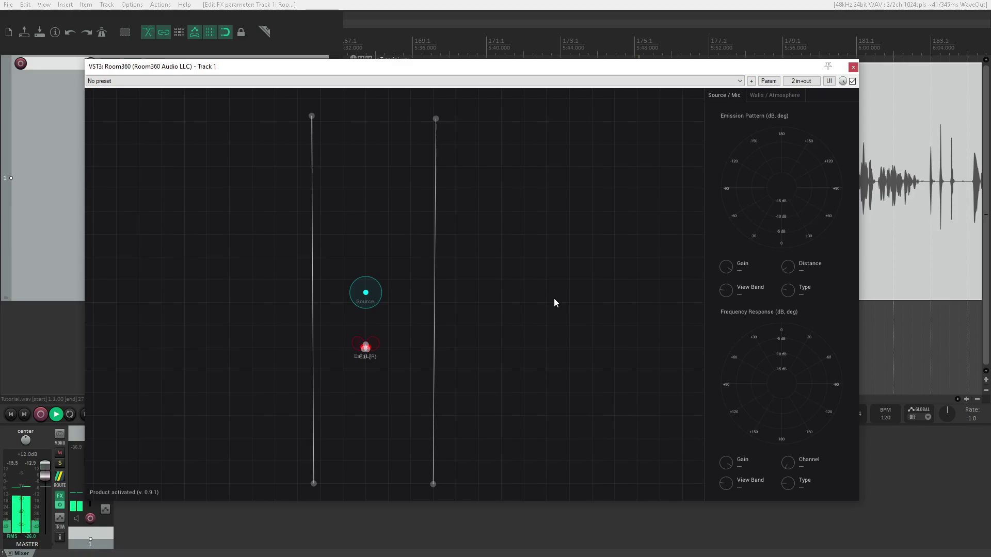
left_click_drag(368, 292, 367, 266)
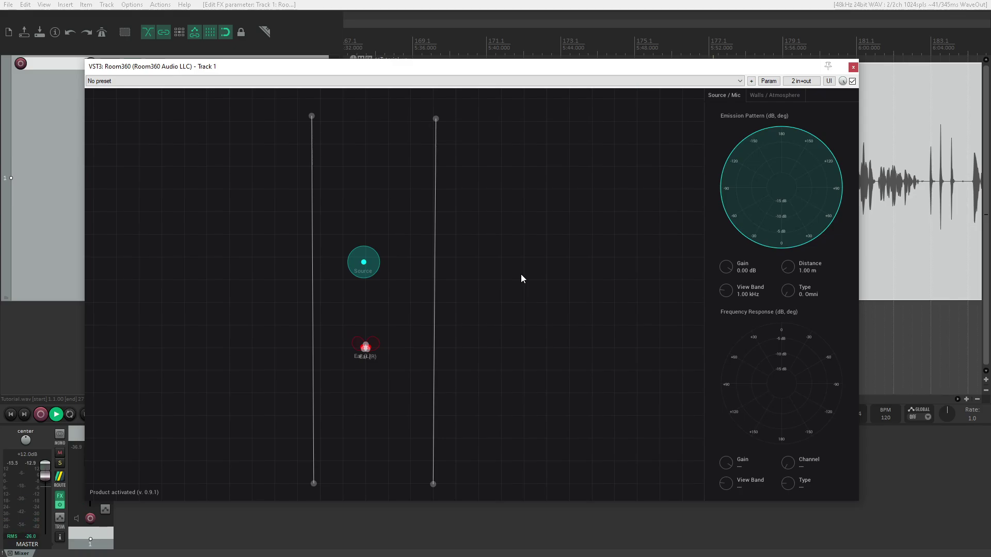
left_click_drag(437, 289, 388, 293)
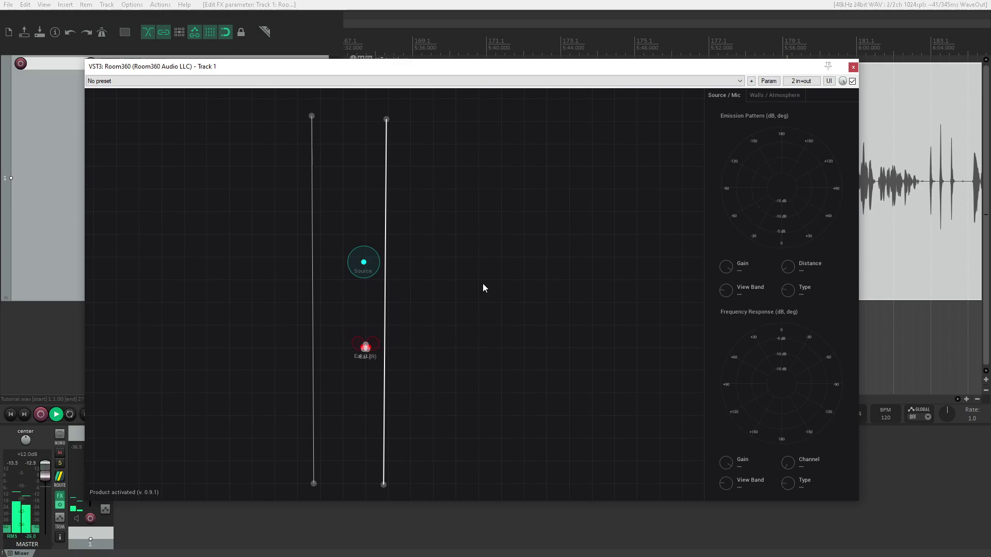
left_click_drag(364, 262, 673, 274)
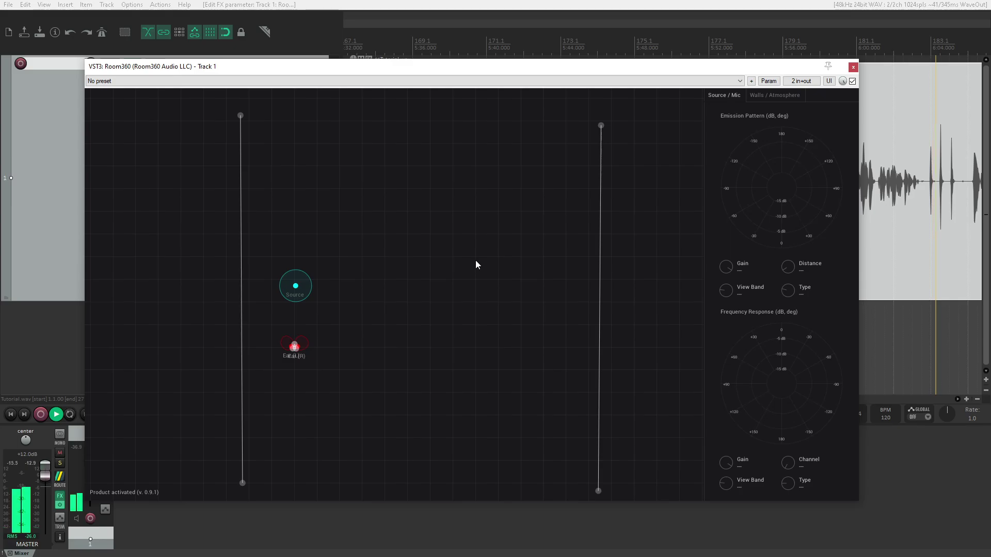
Pull the right wall inward, then join the side walls' ends with top and bottom walls.
left_click_drag(599, 268, 402, 265)
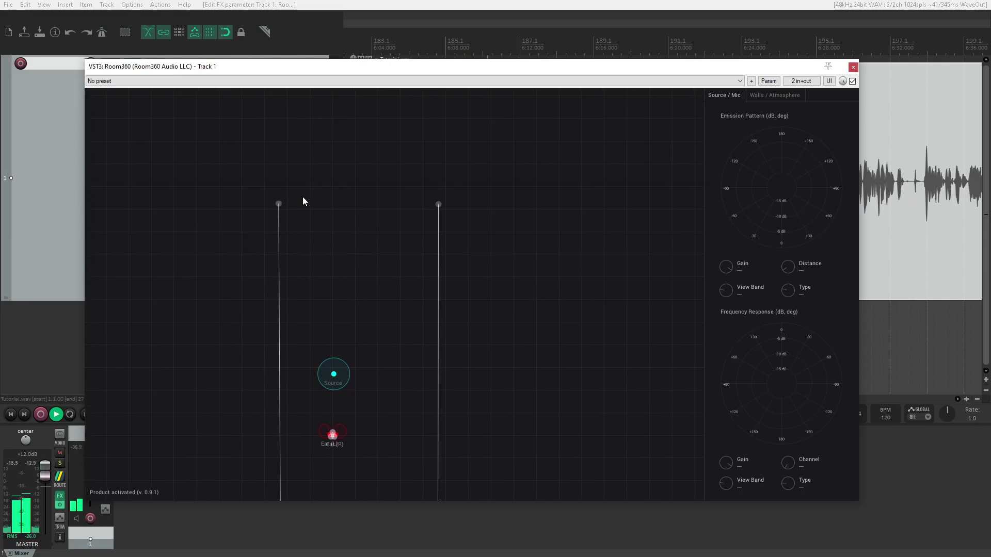
left_click_drag(263, 196, 573, 198)
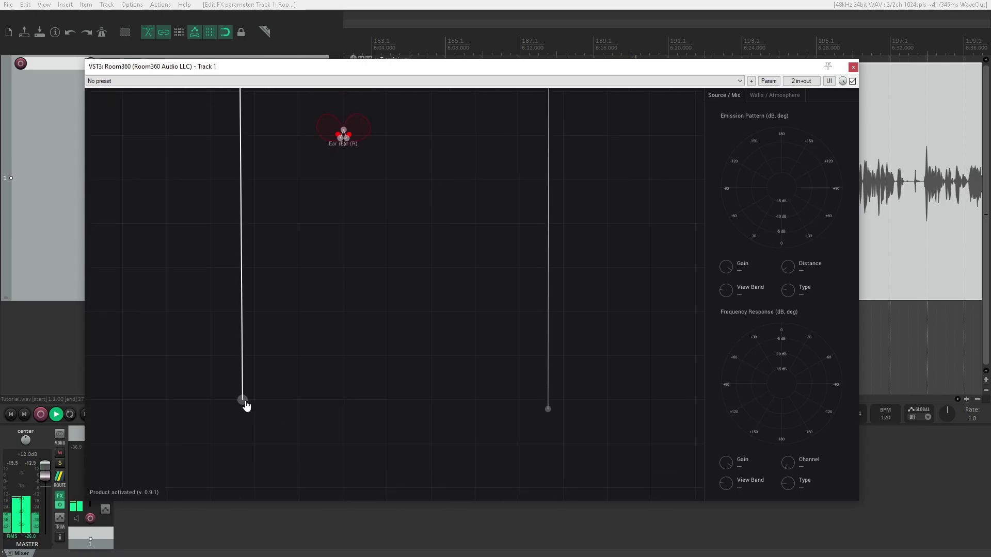
left_click_drag(242, 401, 549, 413)
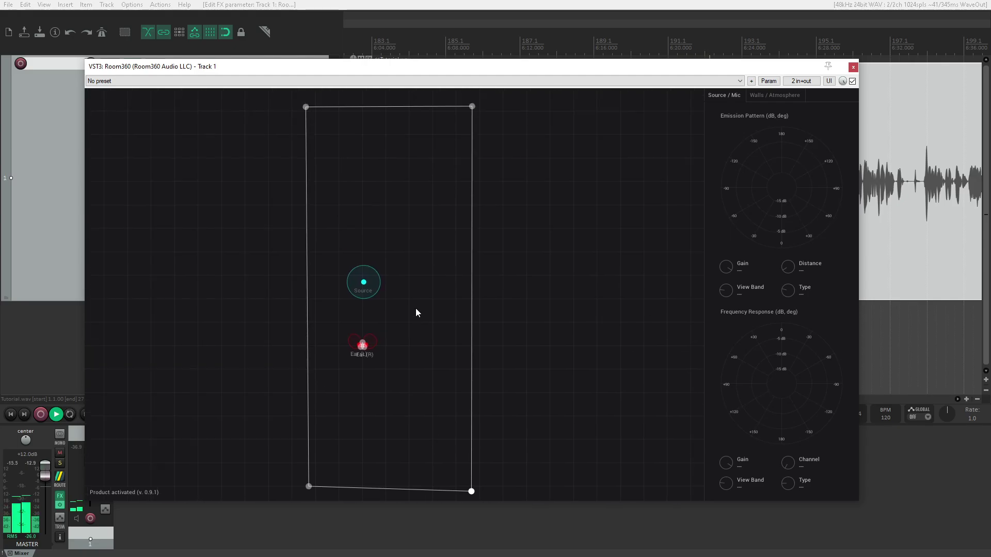
Widen the room by dragging the right wall outward, then lower the Source toward the ears.
left_click_drag(435, 368, 574, 364)
left_click(368, 289)
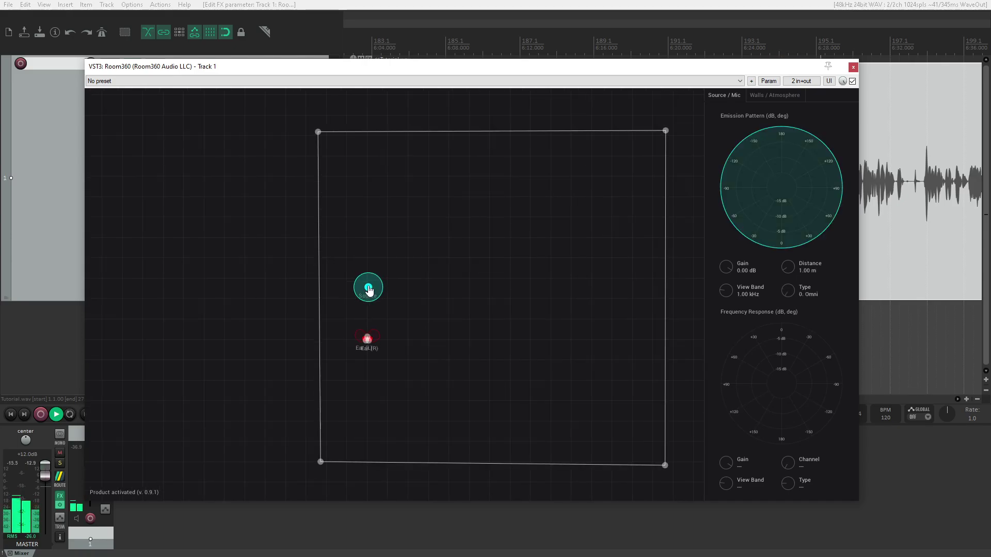
left_click_drag(368, 289, 367, 310)
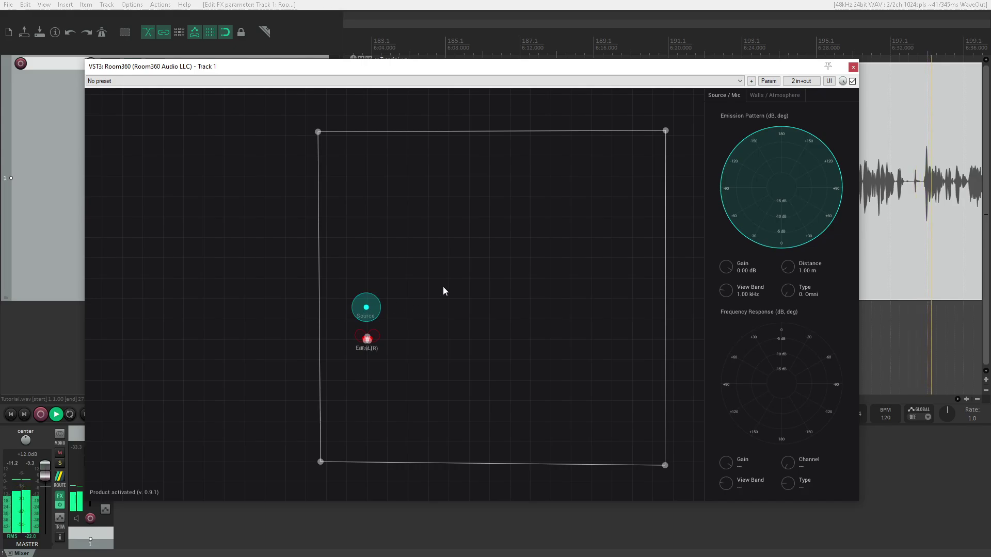
left_click_drag(443, 290, 387, 279)
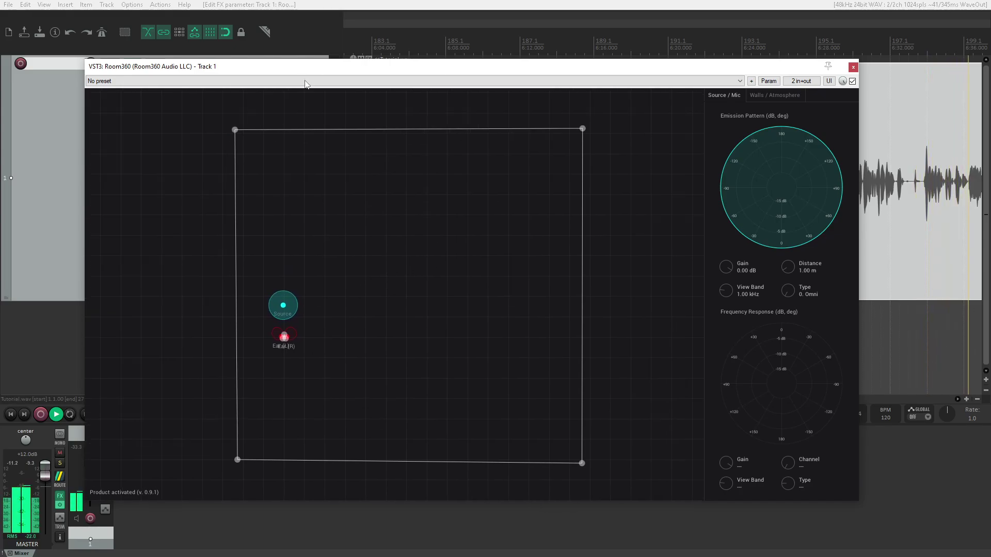
left_click(360, 314)
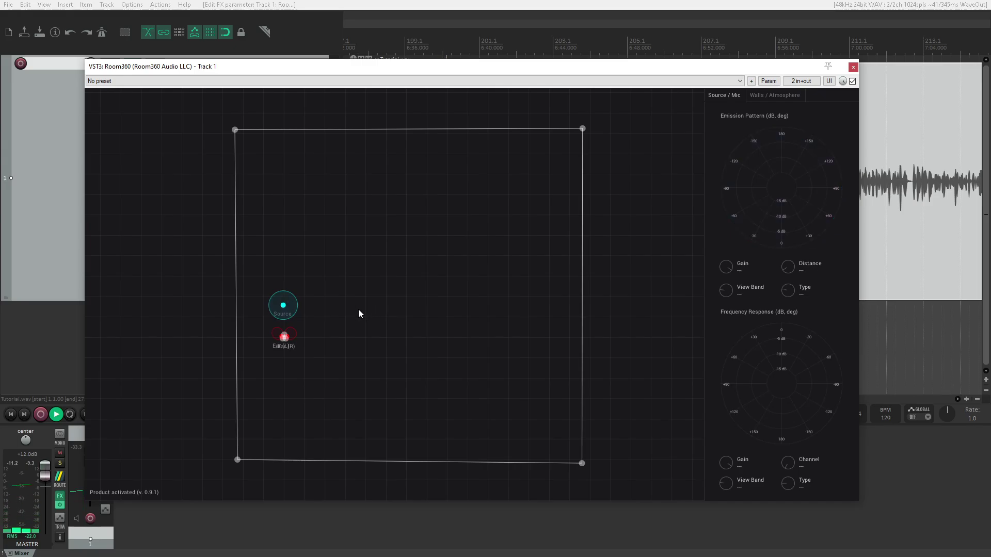
Settle the Source slightly above the ear pair and bring up the Walls / Atmosphere settings.
left_click_drag(283, 306, 283, 227)
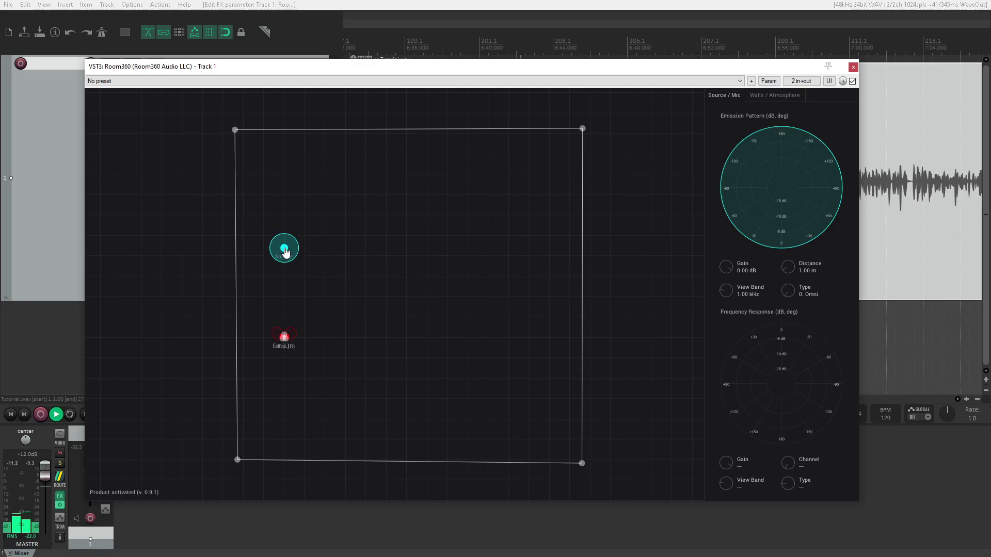
left_click_drag(285, 252, 287, 288)
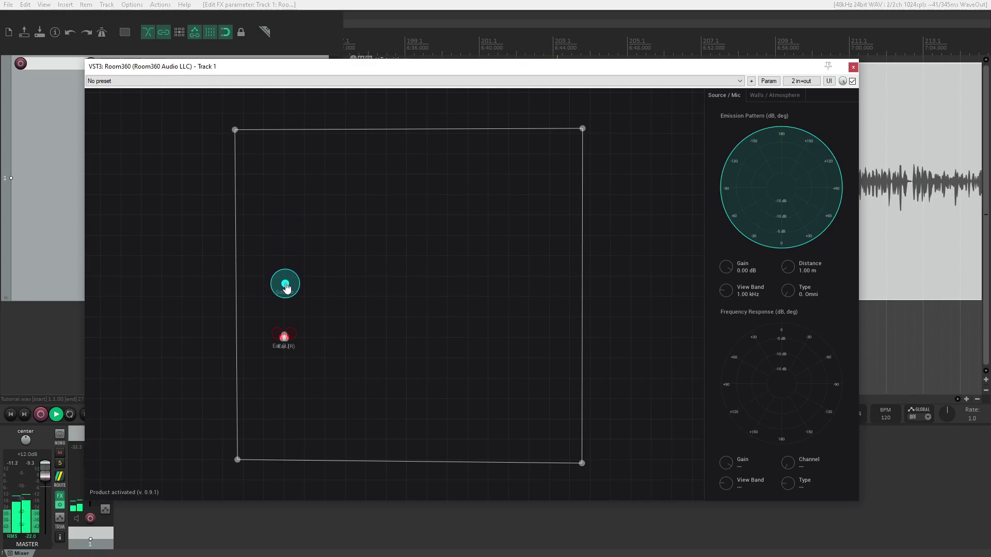
left_click(765, 97)
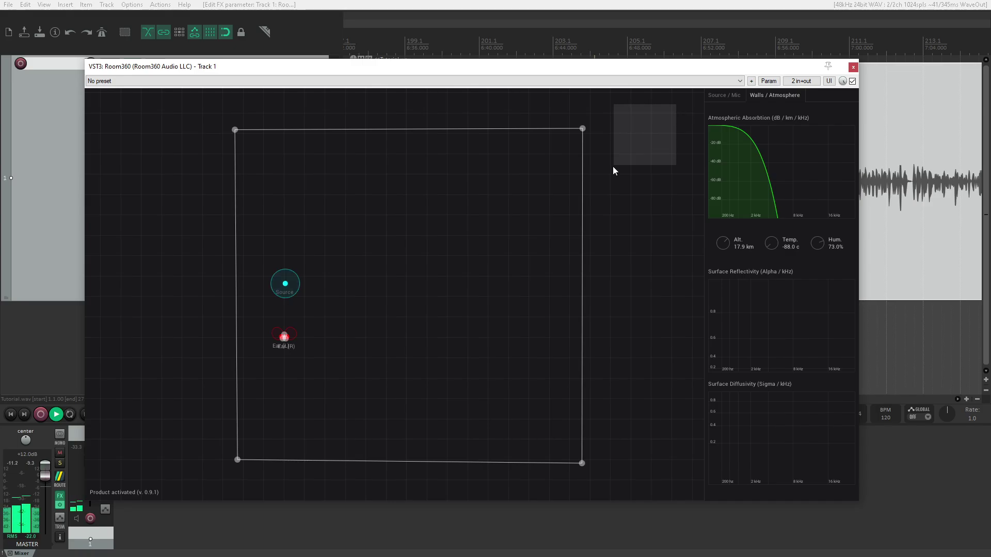
Select all four walls and redraw their Surface Reflectivity curve lower, tapering toward high frequencies.
left_click_drag(613, 171, 191, 473)
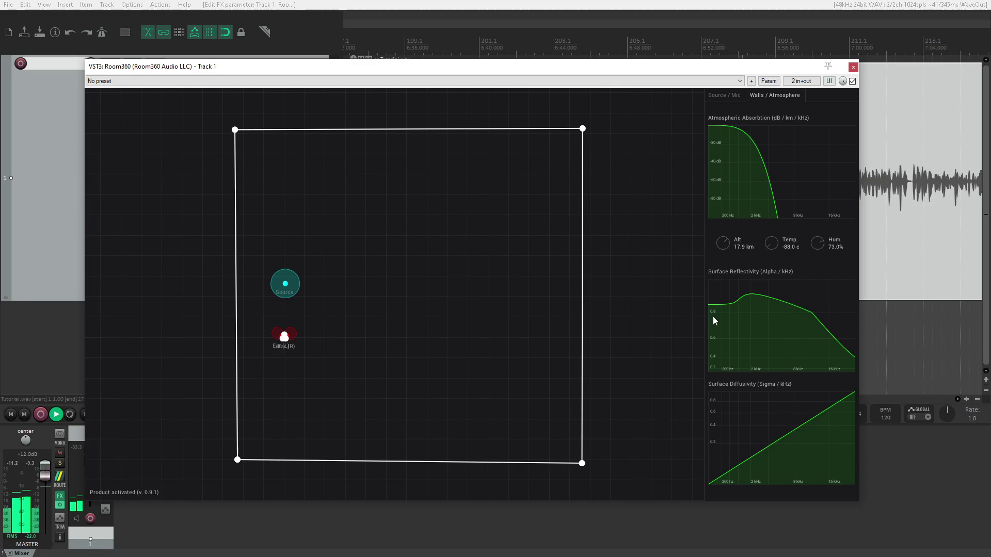
mouse_move(730, 325)
left_mouse_down()
mouse_move(708, 327)
mouse_move(817, 350)
left_mouse_up()
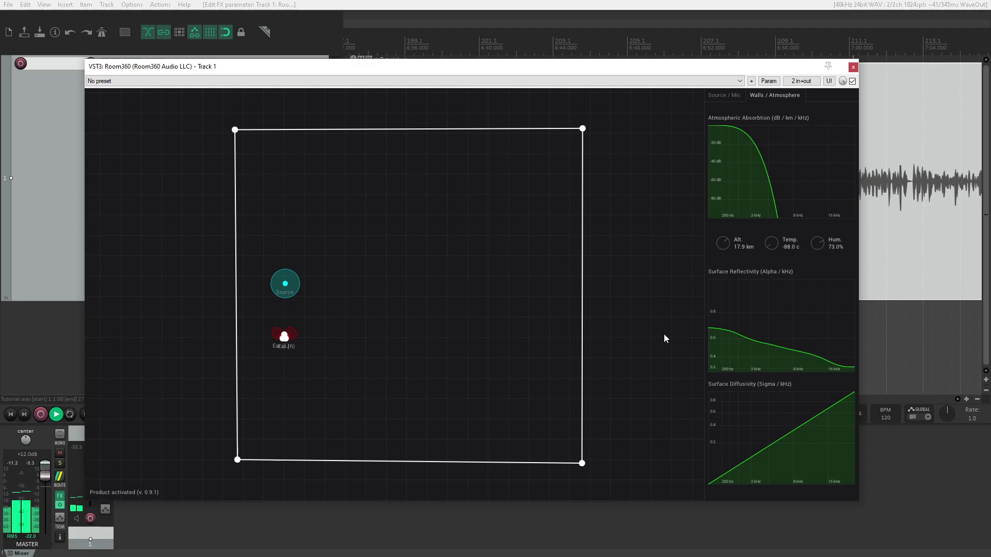
left_click(496, 318)
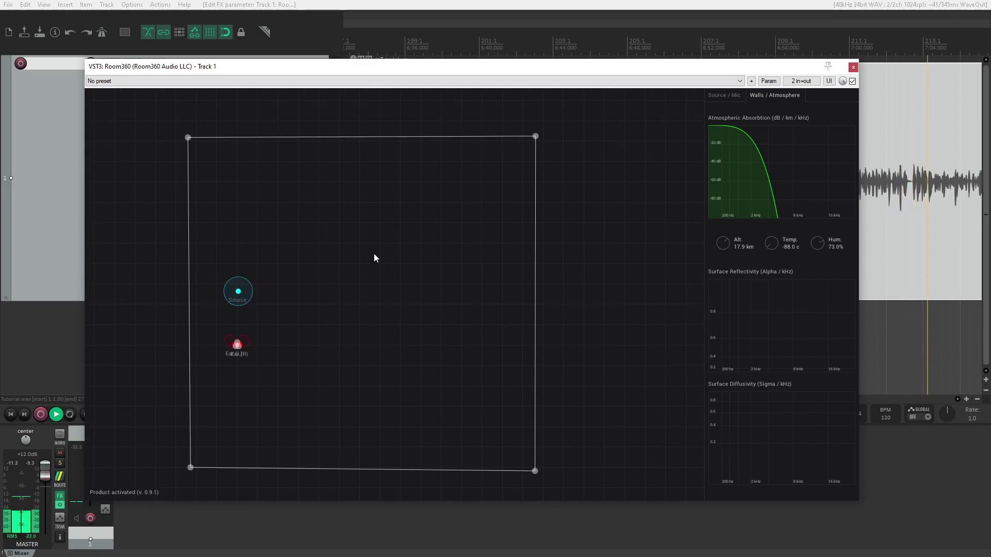
Drag the Source to the room's far right side, level with the ear pair.
left_click_drag(246, 289, 524, 335)
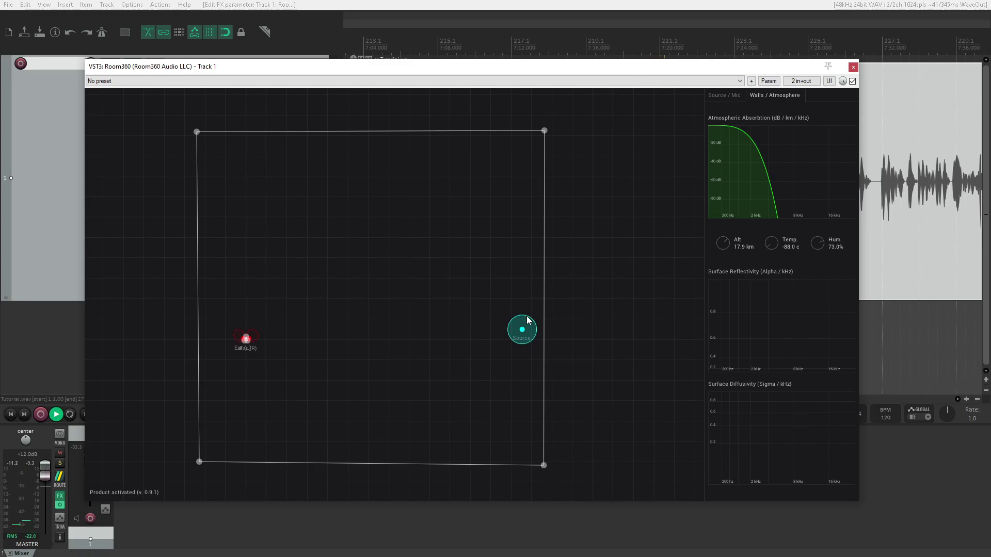
Delete all four room walls: right, top, left and bottom.
left_click(546, 285)
key("Delete")
left_click(427, 137)
key("Delete")
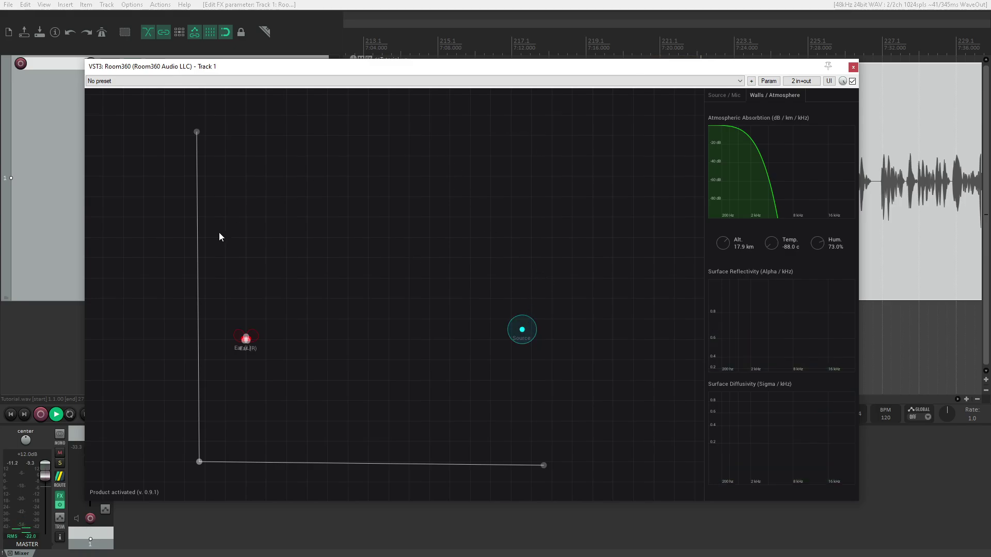
left_click(200, 248)
key("Delete")
left_click(375, 464)
key("Delete")
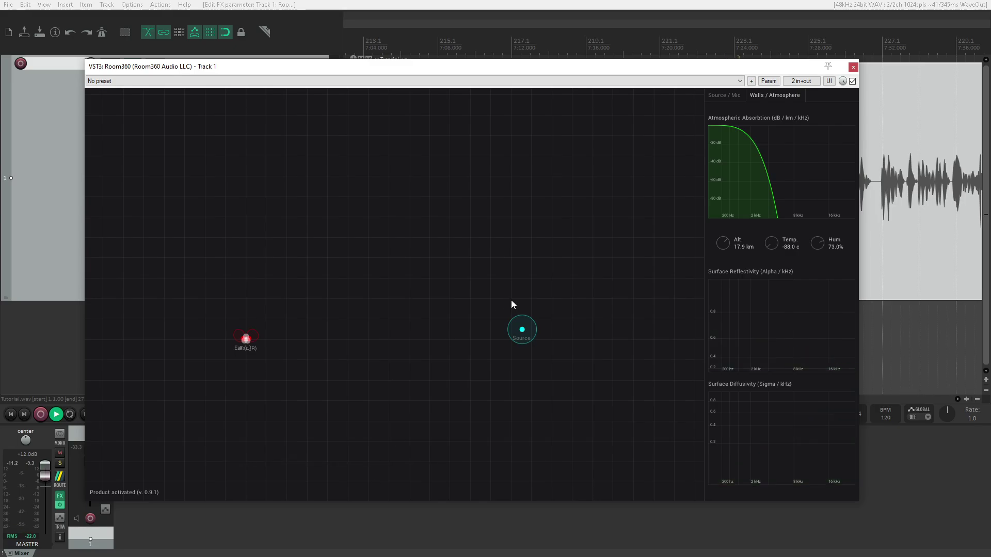
Move the Source up and to the left of the ear pair on the open canvas.
left_click_drag(523, 330, 454, 223)
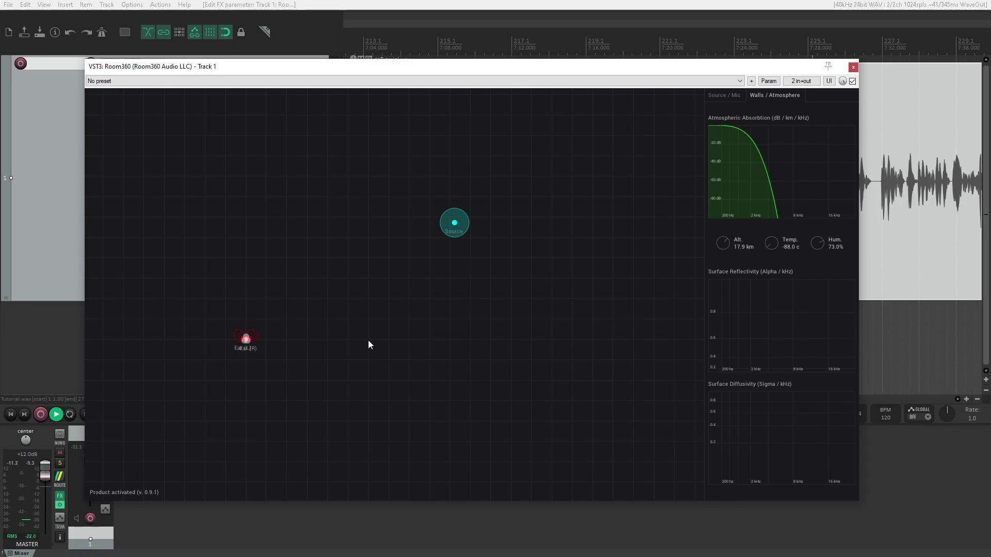
left_click_drag(367, 338, 394, 358)
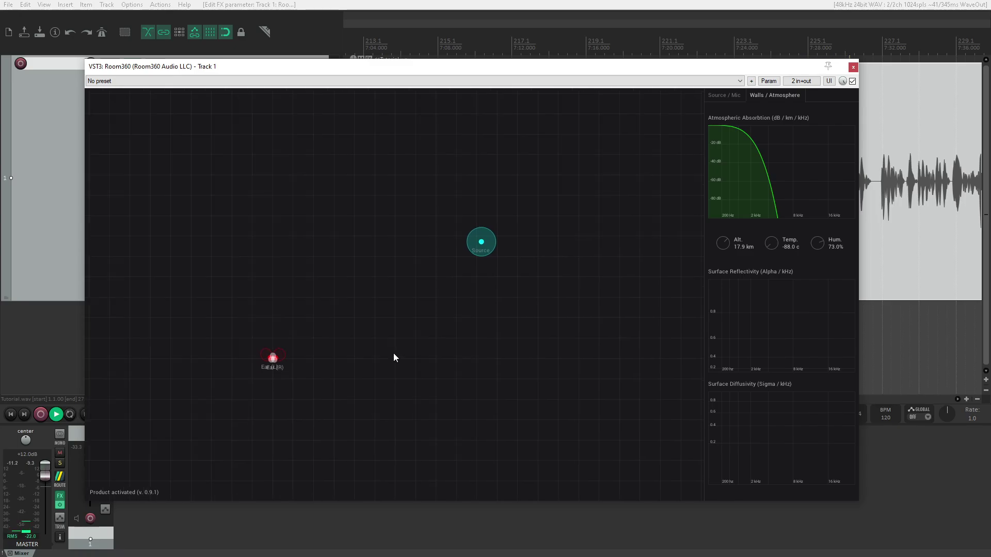
scroll(467, 305, "down", 3)
left_click_drag(498, 272, 252, 272)
left_click_drag(379, 273, 436, 281)
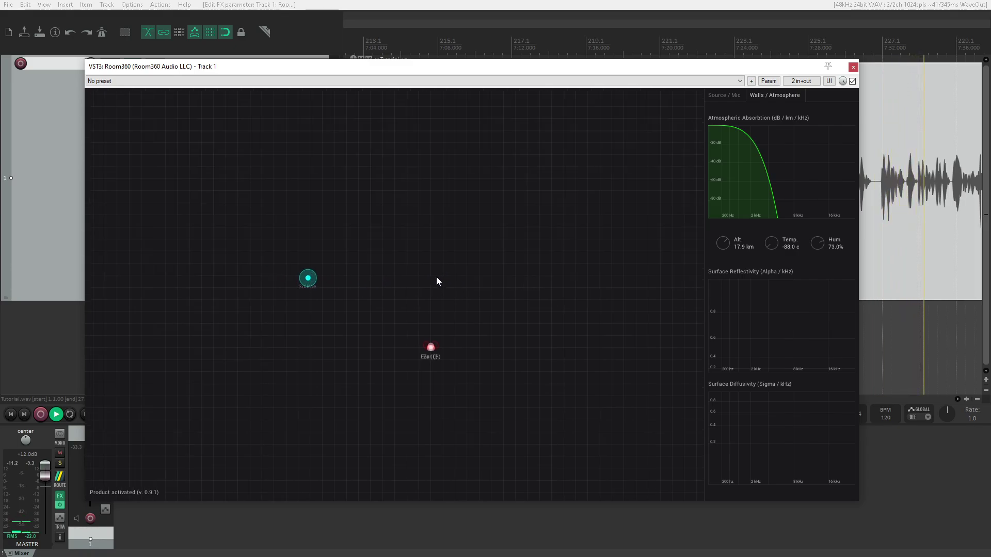
Draw a closed rectangular four-wall room by clicking its four corners around the ear pair.
left_click(271, 239)
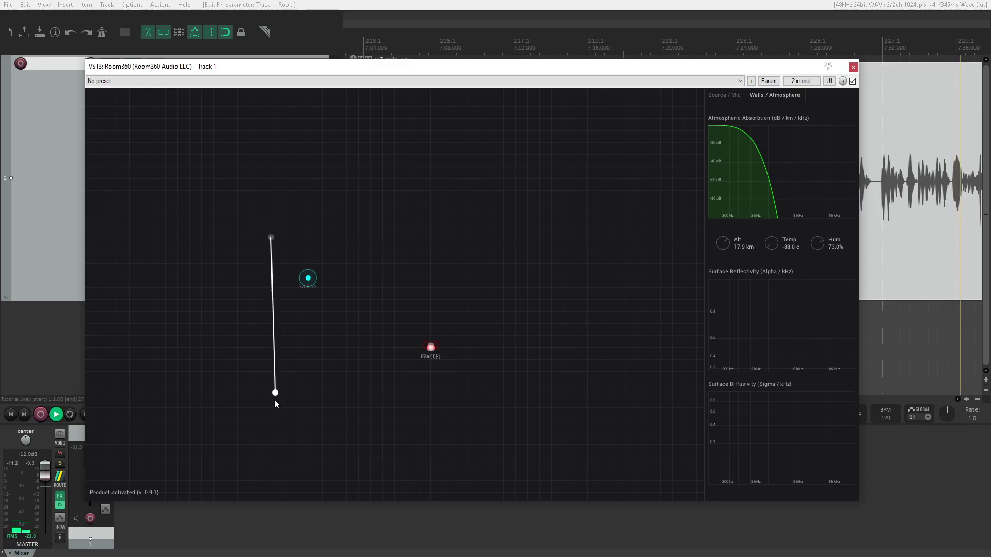
left_click(267, 426)
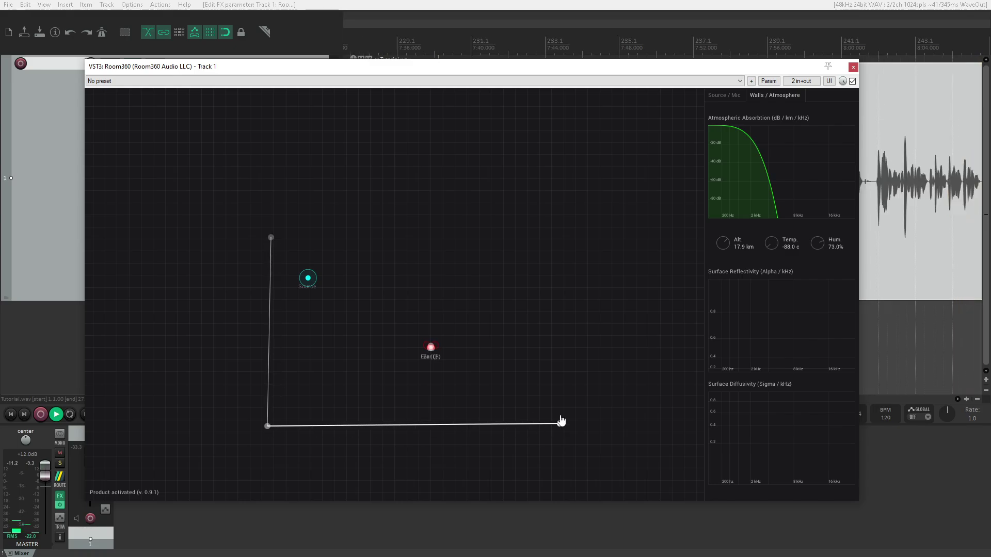
left_click(560, 424)
left_click(555, 241)
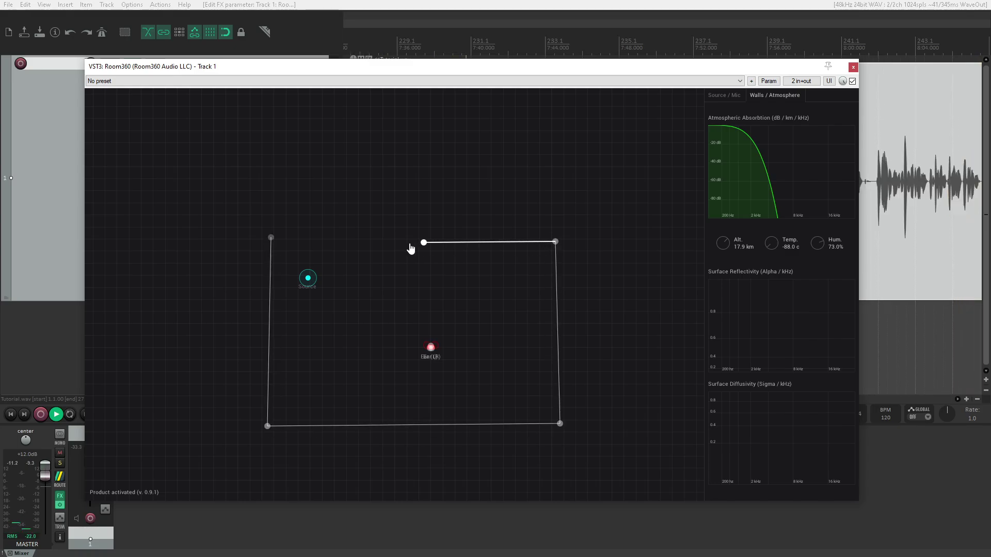
left_click(271, 238)
Place the Source just above the ear pair inside the new room.
left_click_drag(456, 290, 412, 250)
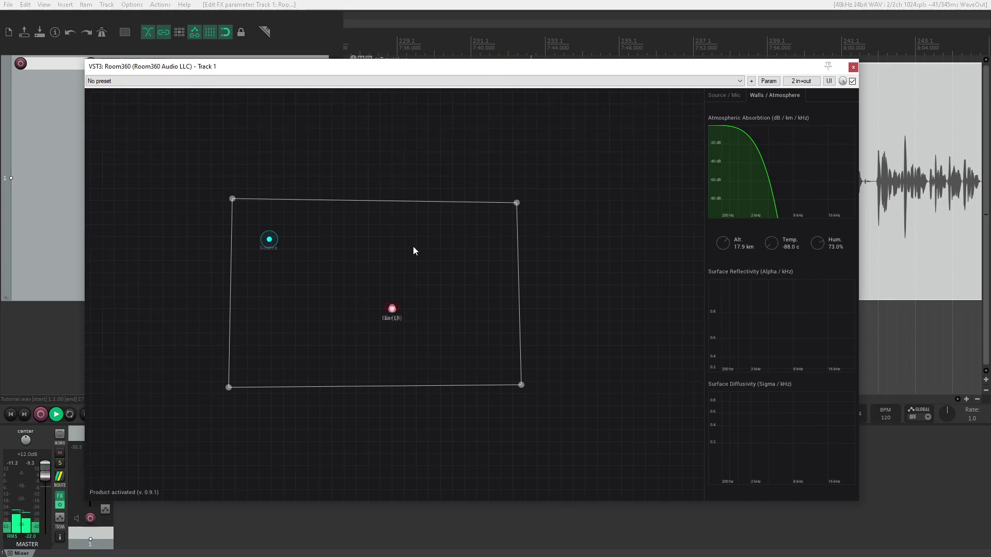
left_click_drag(272, 243, 341, 289)
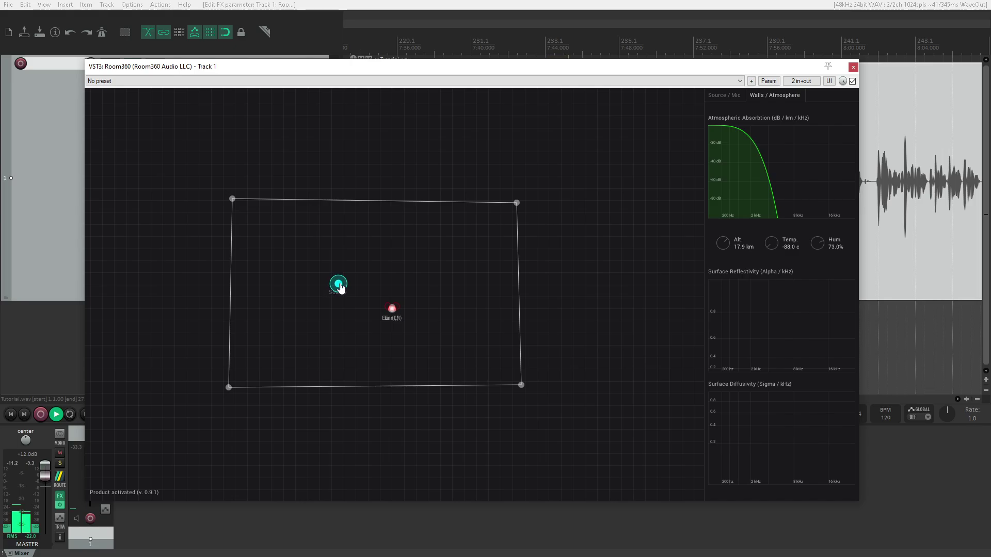
left_click_drag(341, 288, 394, 252)
left_click(519, 260)
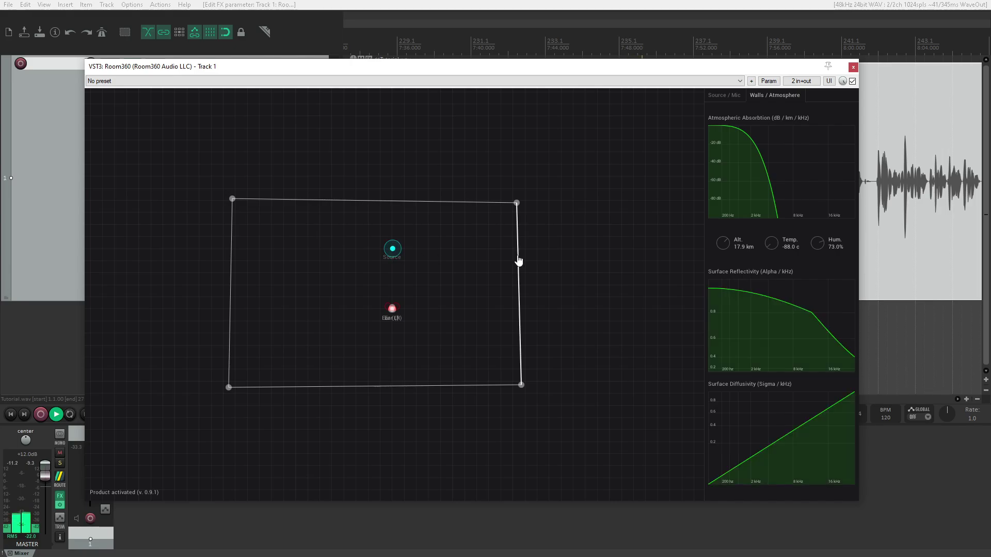
left_click(642, 320)
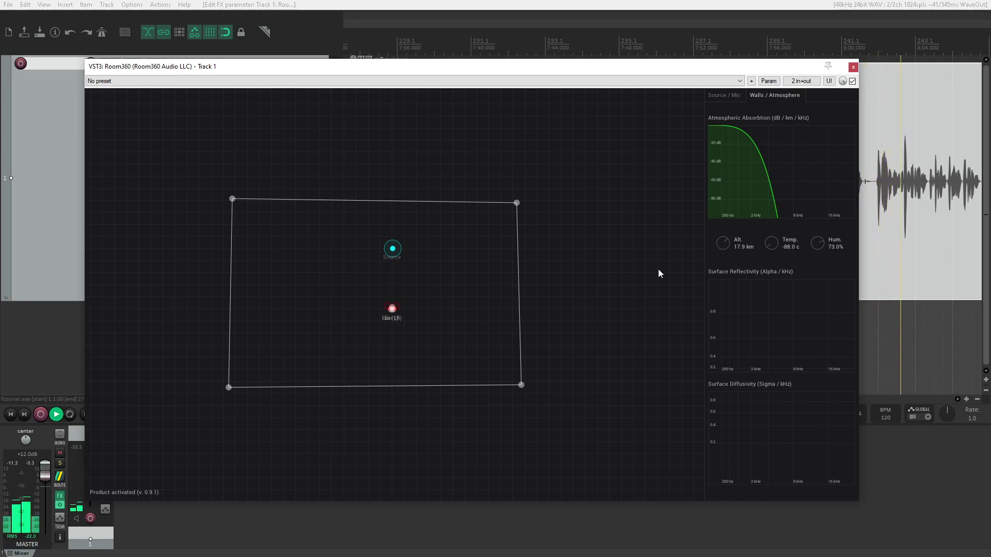
Set the atmosphere to 17.3 km altitude, 40.0 c temperature and 21.0% humidity.
left_click_drag(722, 247, 814, 269)
left_click_drag(816, 231, 821, 256)
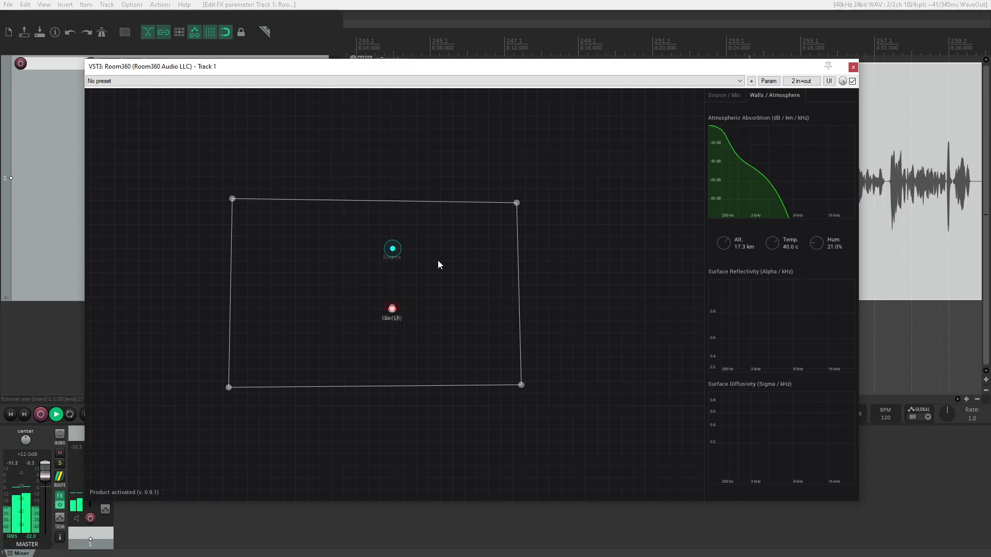
left_click_drag(438, 263, 479, 295)
Move the ear pair near the bottom wall, and shift the Source down-left above it.
scroll(482, 266, "down", 3)
scroll(482, 292, "up", 2)
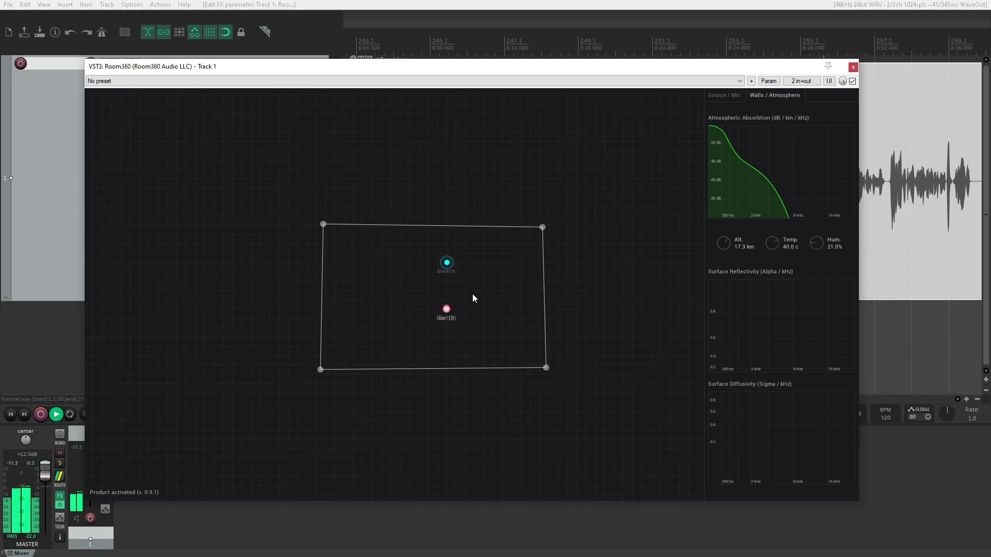
scroll(473, 295, "up", 1)
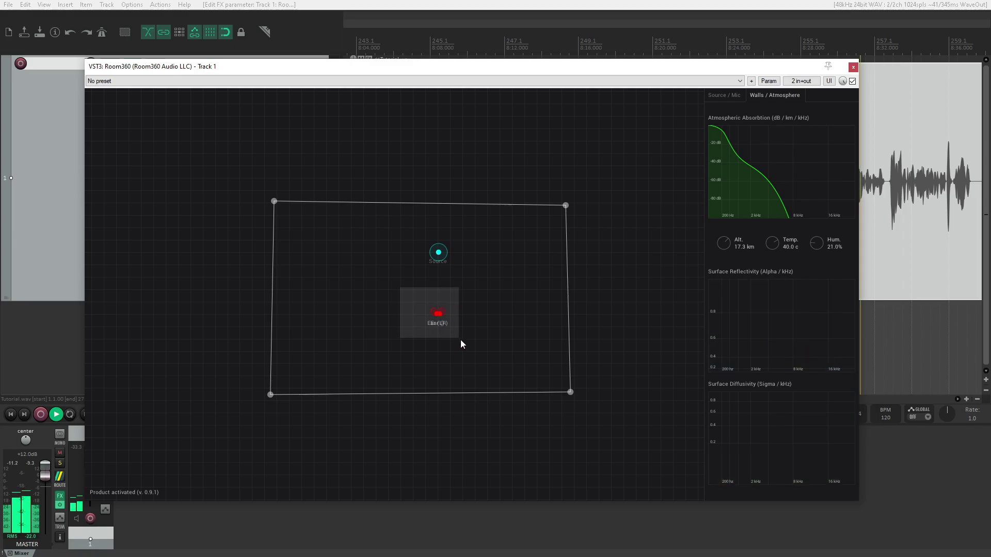
left_click_drag(439, 317, 339, 377)
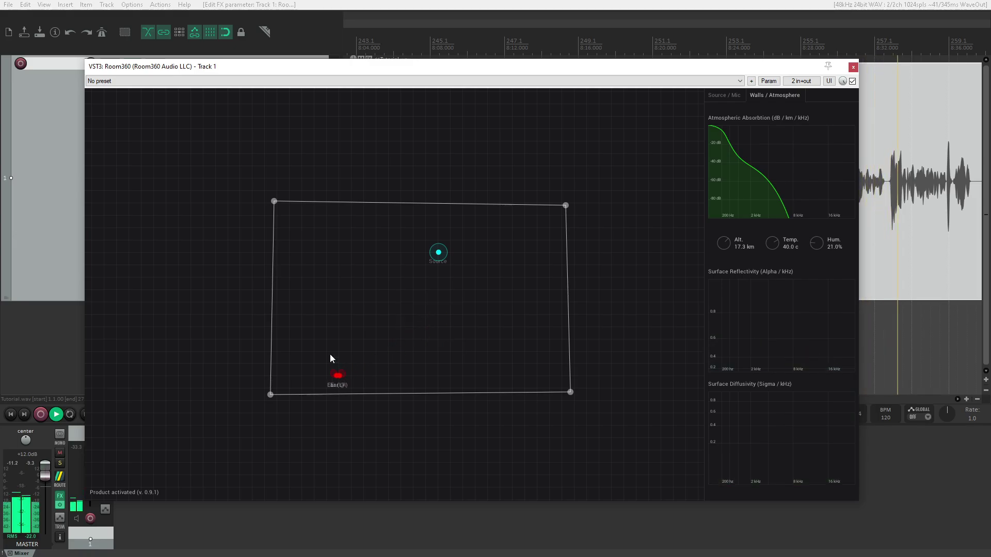
mouse_move(438, 255)
left_mouse_down()
mouse_move(339, 323)
mouse_move(339, 292)
left_mouse_up()
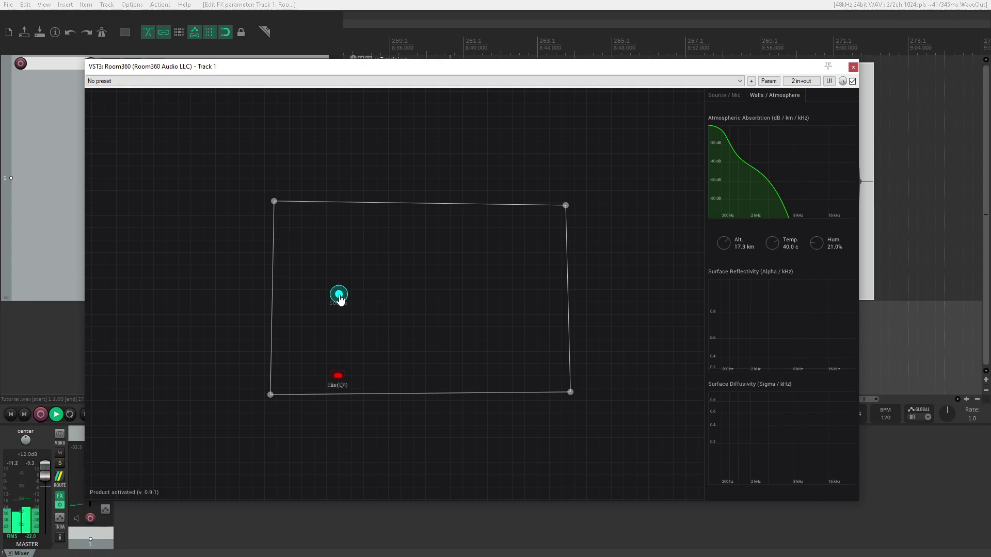
Nudge the Source lower-left and show the left ear's Source / Mic settings: channel 1, 0.00 dB gain.
scroll(405, 305, "up", 3)
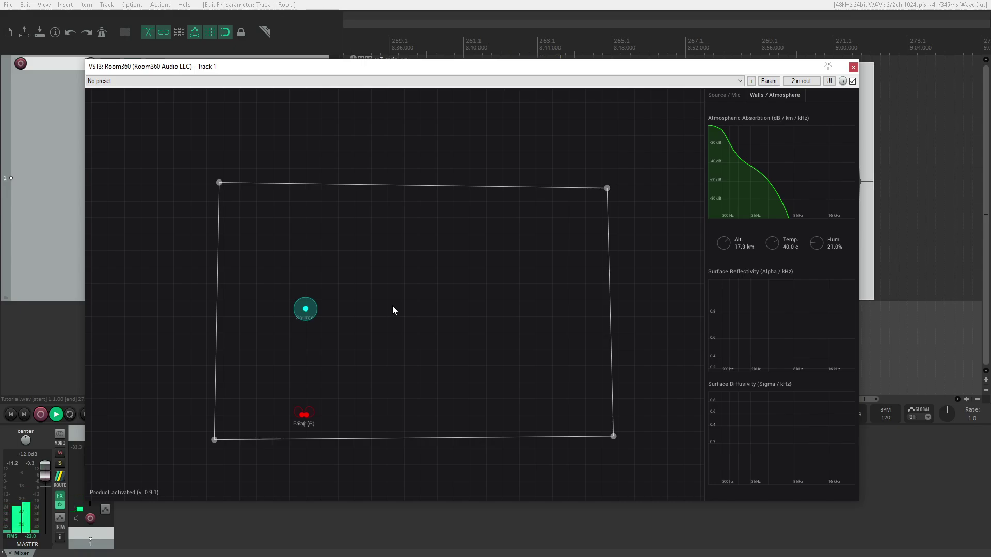
left_click_drag(403, 309, 389, 309)
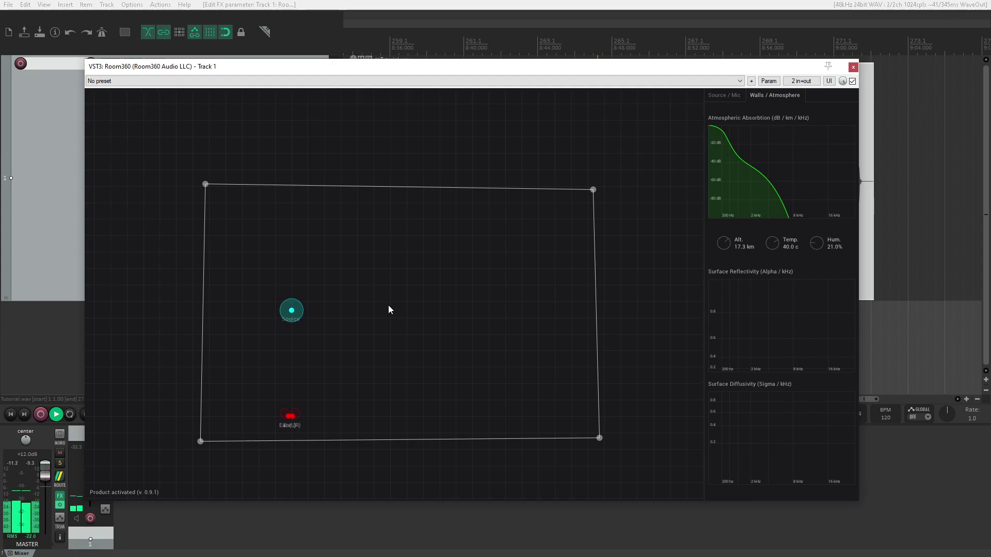
mouse_move(292, 313)
left_mouse_down()
mouse_move(223, 392)
mouse_move(329, 351)
mouse_move(443, 397)
mouse_move(446, 410)
mouse_move(405, 339)
mouse_move(293, 316)
left_mouse_up()
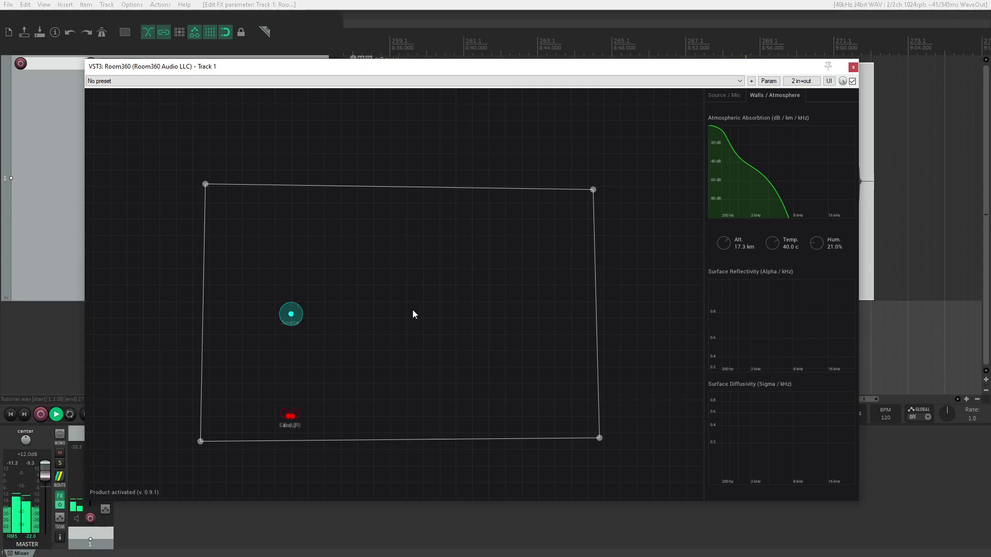
mouse_move(417, 311)
left_mouse_down()
mouse_move(390, 306)
mouse_move(425, 296)
mouse_move(409, 297)
left_mouse_up()
left_click(196, 188)
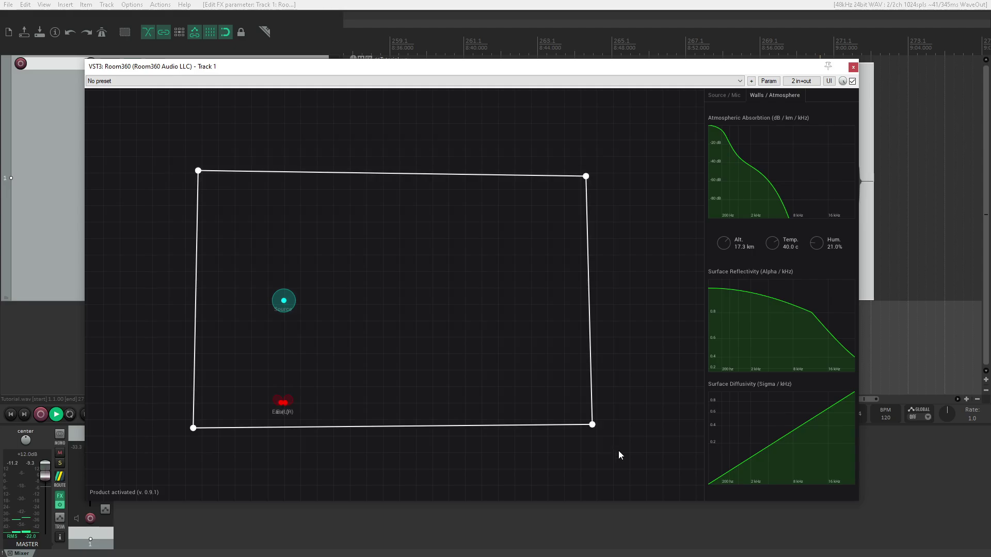
left_click(733, 98)
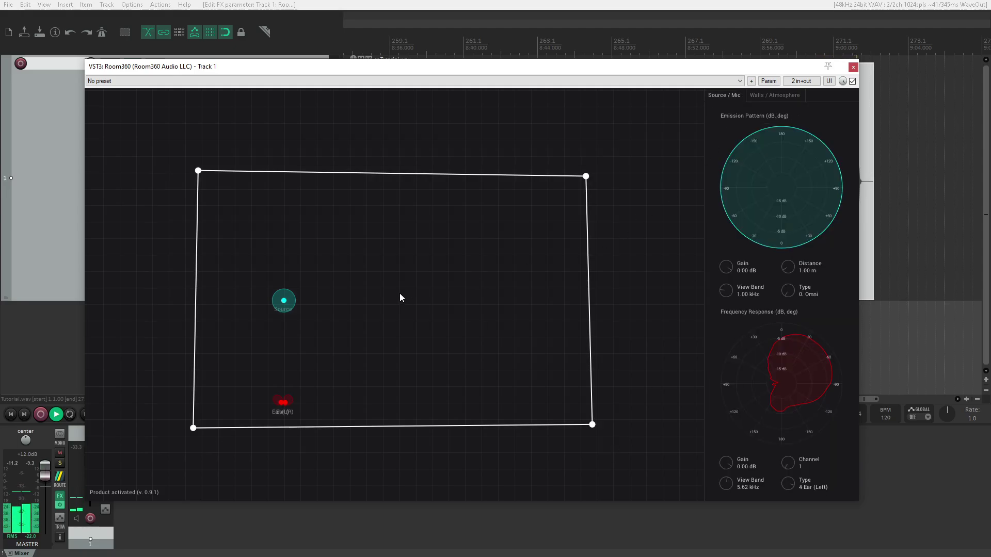